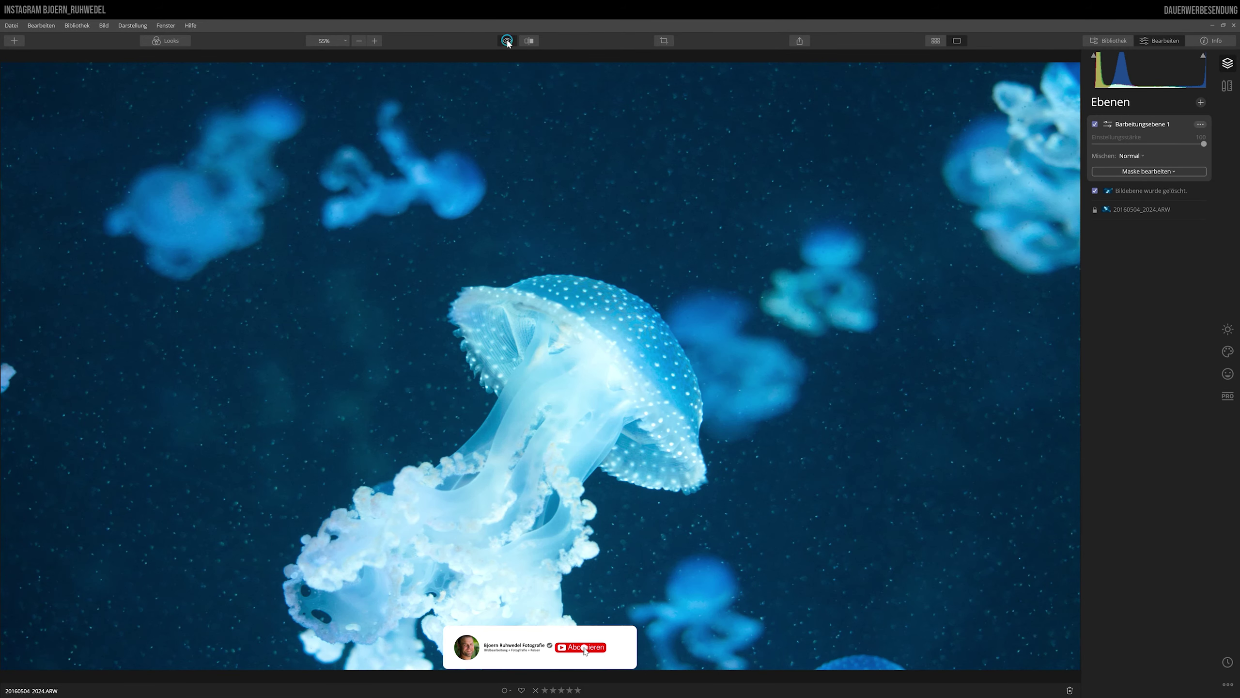
- Compare the edit with the unedited original, then magnify the photo to 200%
click(507, 42)
click(508, 41)
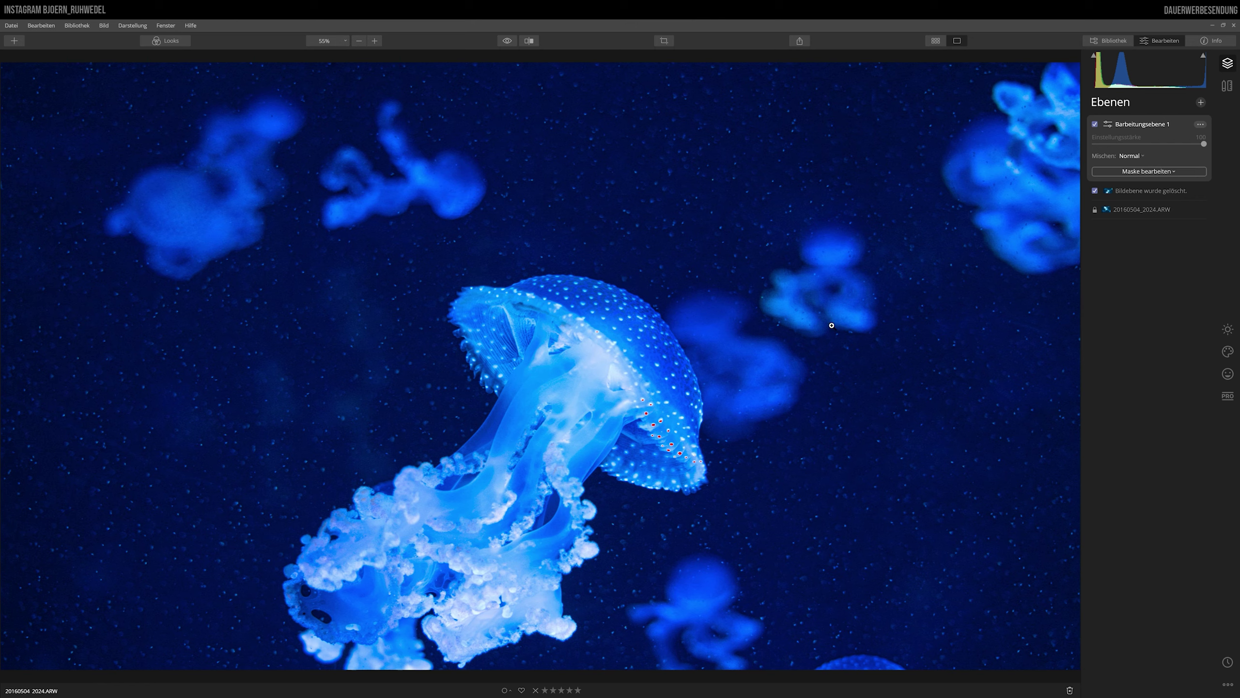
click(334, 42)
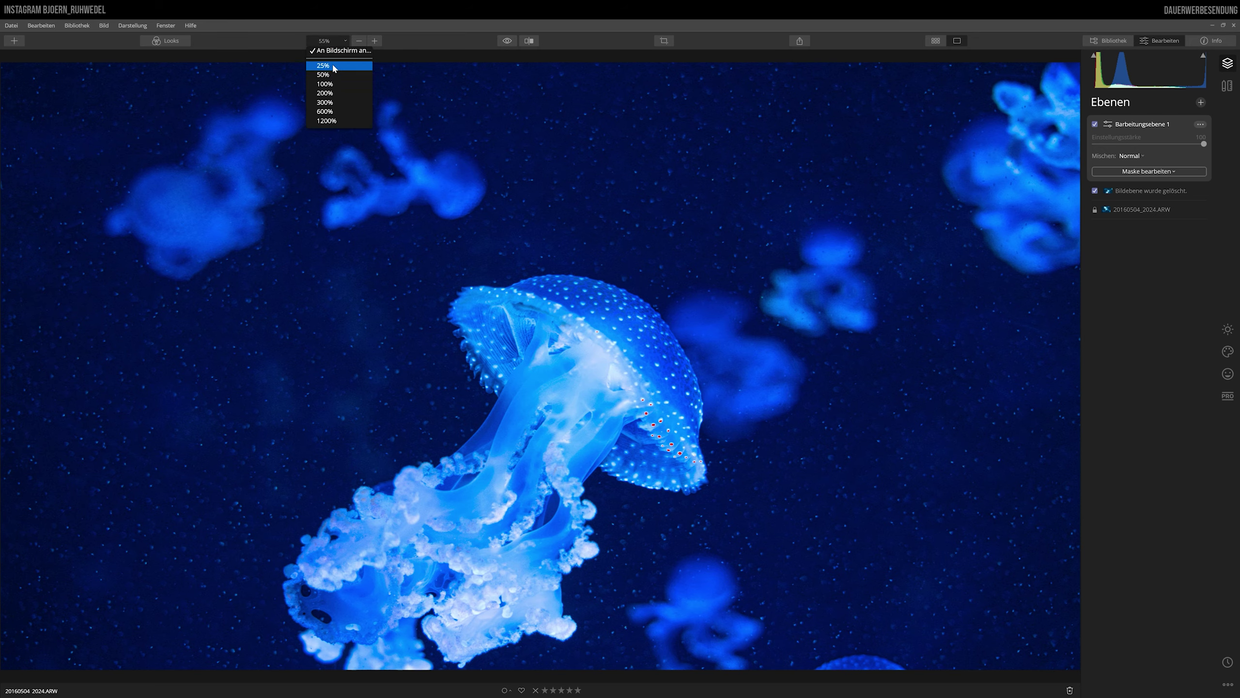
click(336, 93)
- Bring the jellyfish bell into view and expand the Bildrauschen entfernen settings
mouse_move(411, 229)
mouse_down()
mouse_move(513, 286)
mouse_move(545, 400)
mouse_move(586, 433)
mouse_up()
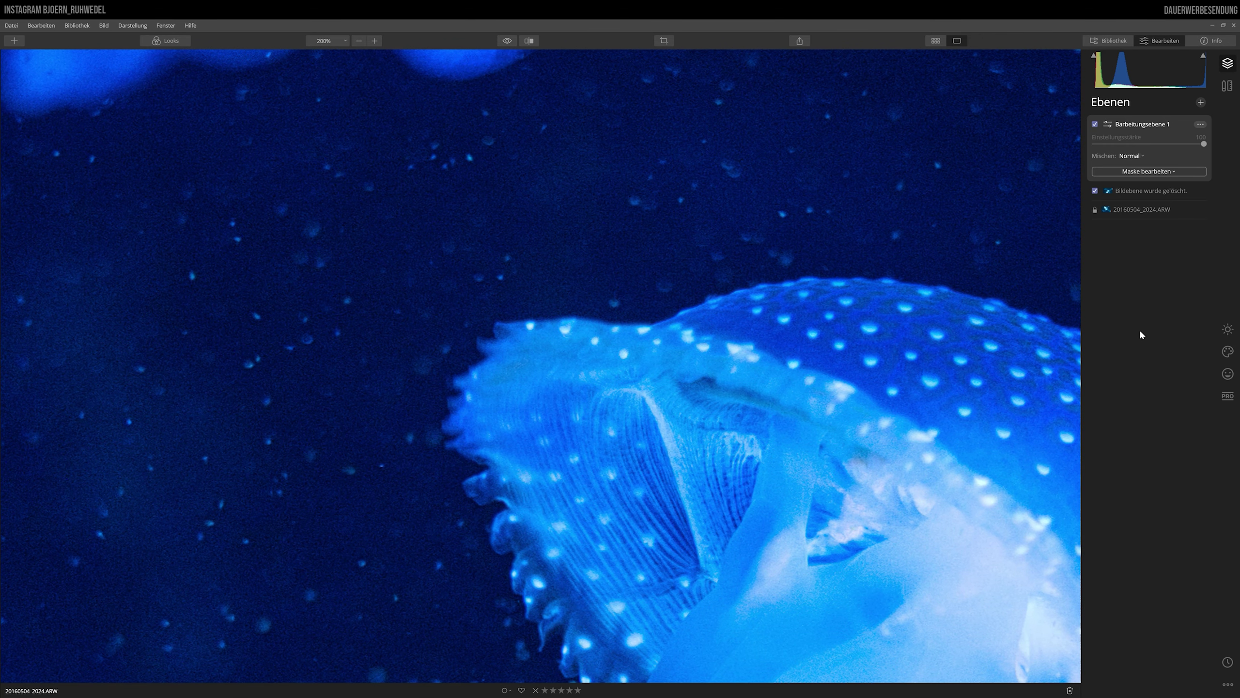
click(1227, 329)
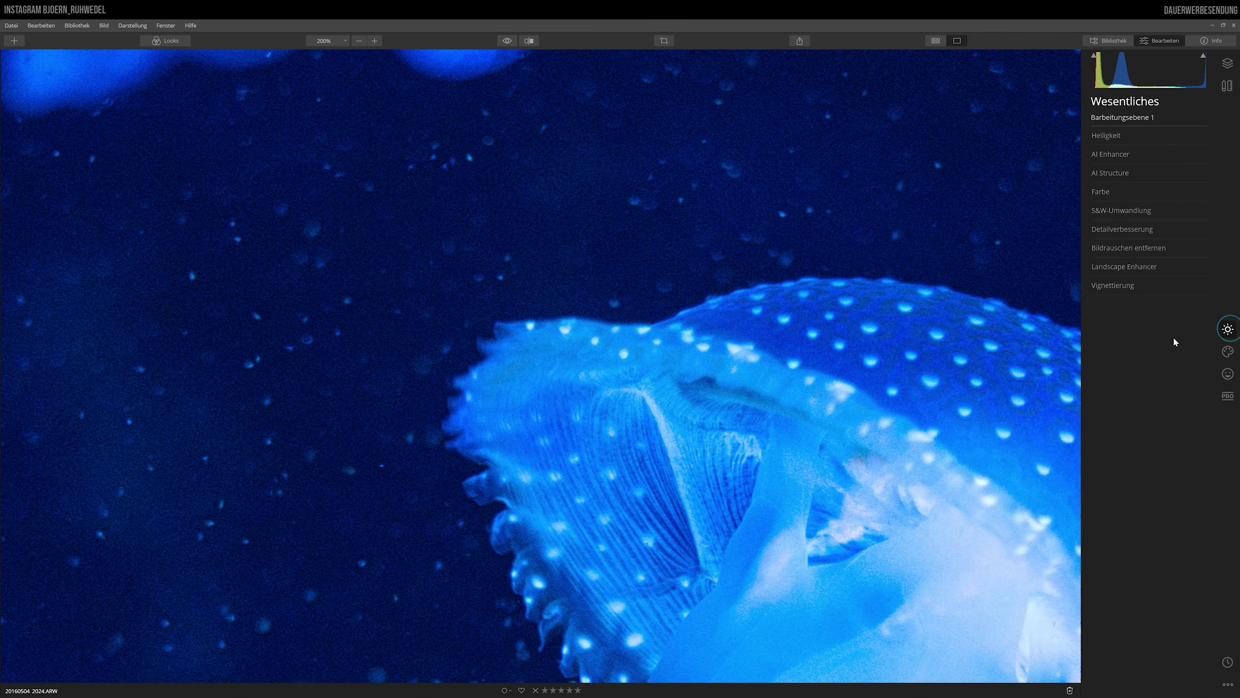
click(1128, 248)
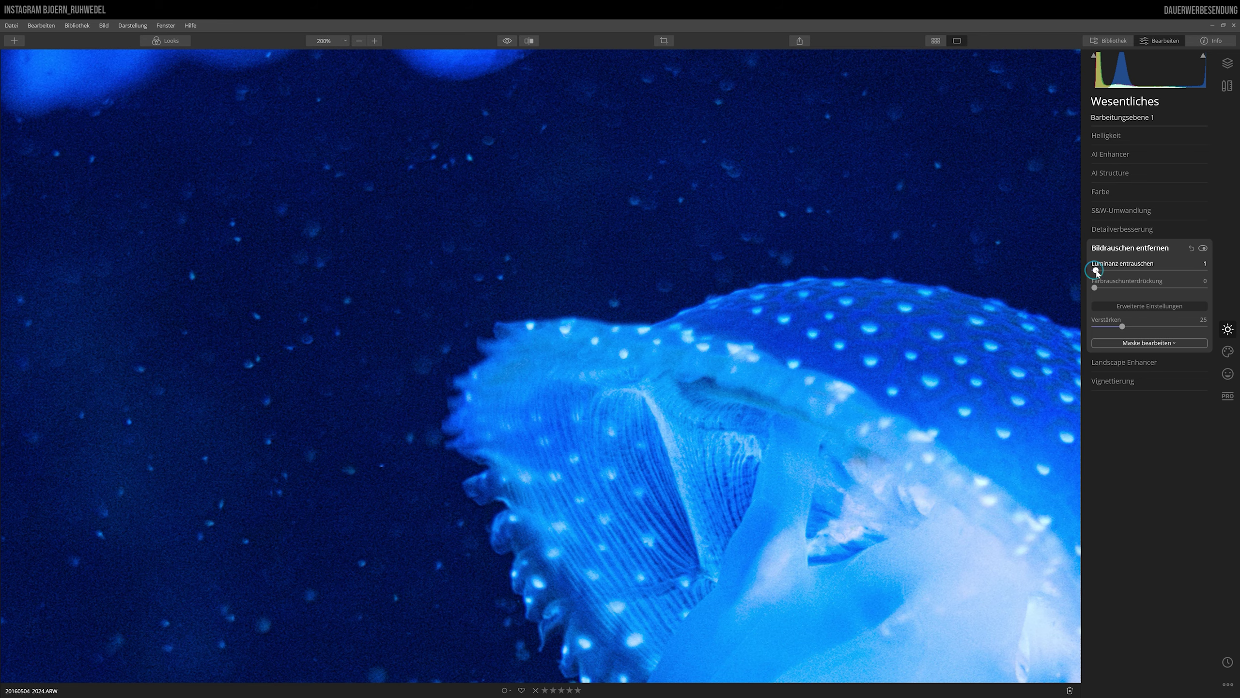
- Set Luminanz entrauschen to 100, compare before/after, and try Verstärken at 100 before resetting it to 25
drag(1096, 271, 1205, 270)
click(1203, 248)
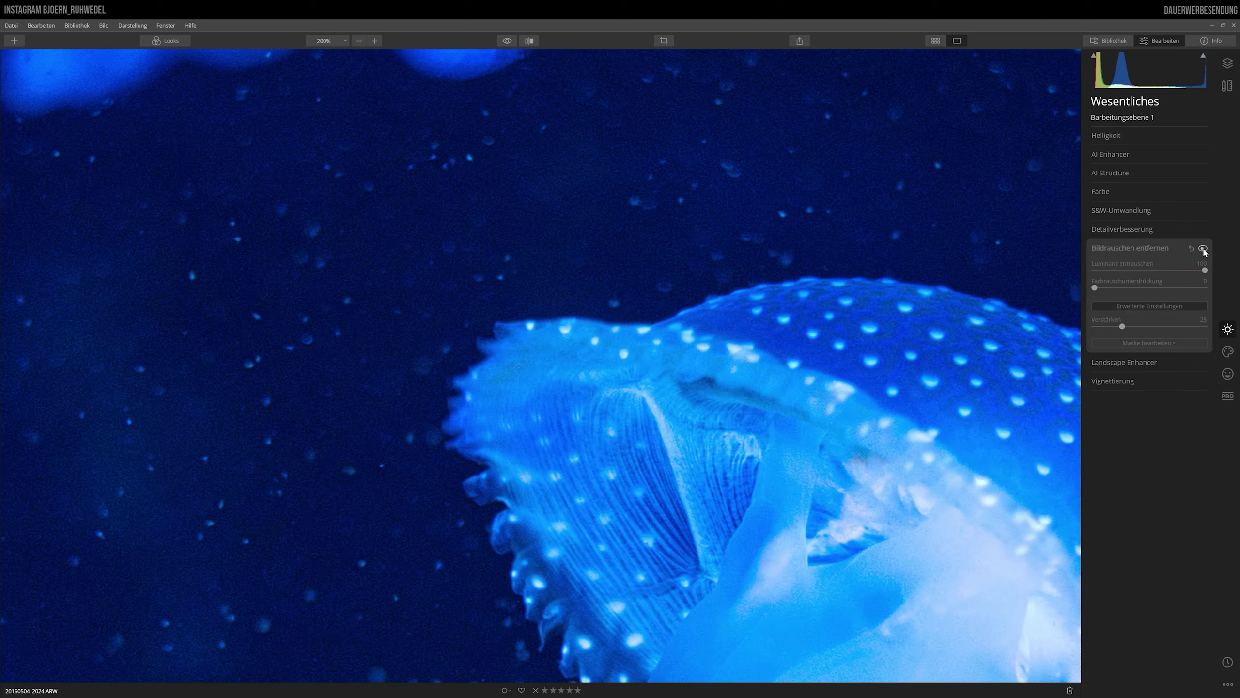
click(1203, 248)
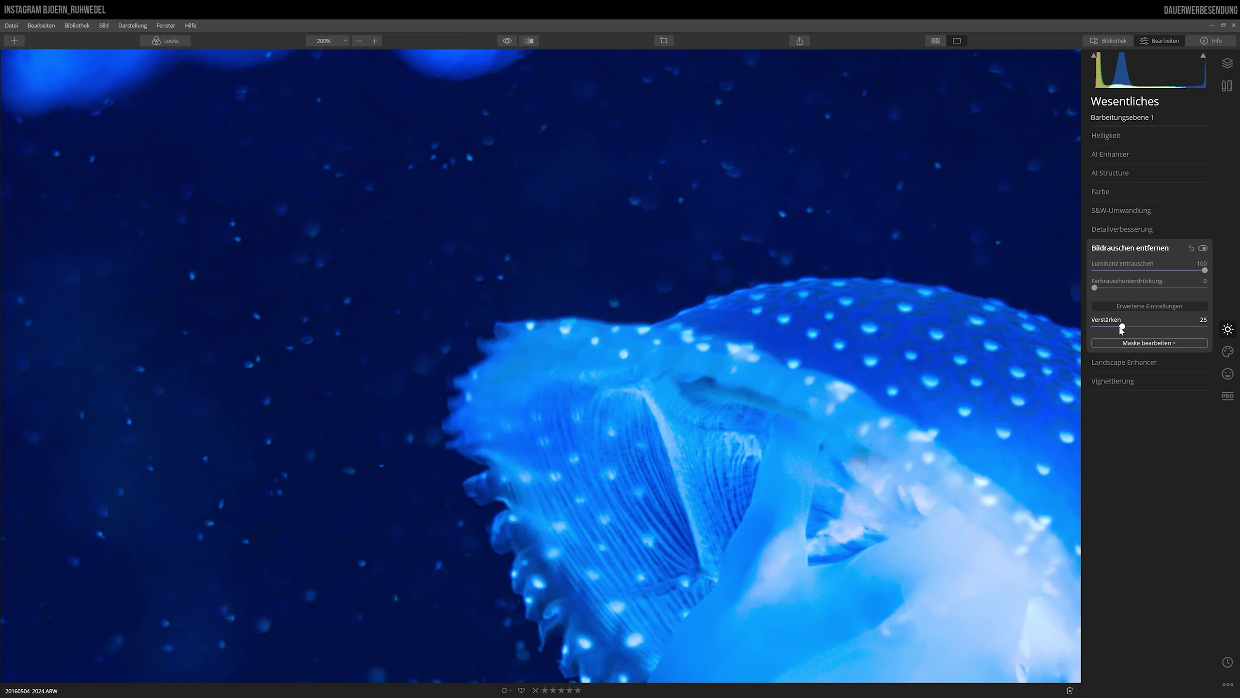
drag(1122, 327, 1208, 326)
double_click(1185, 326)
click(331, 44)
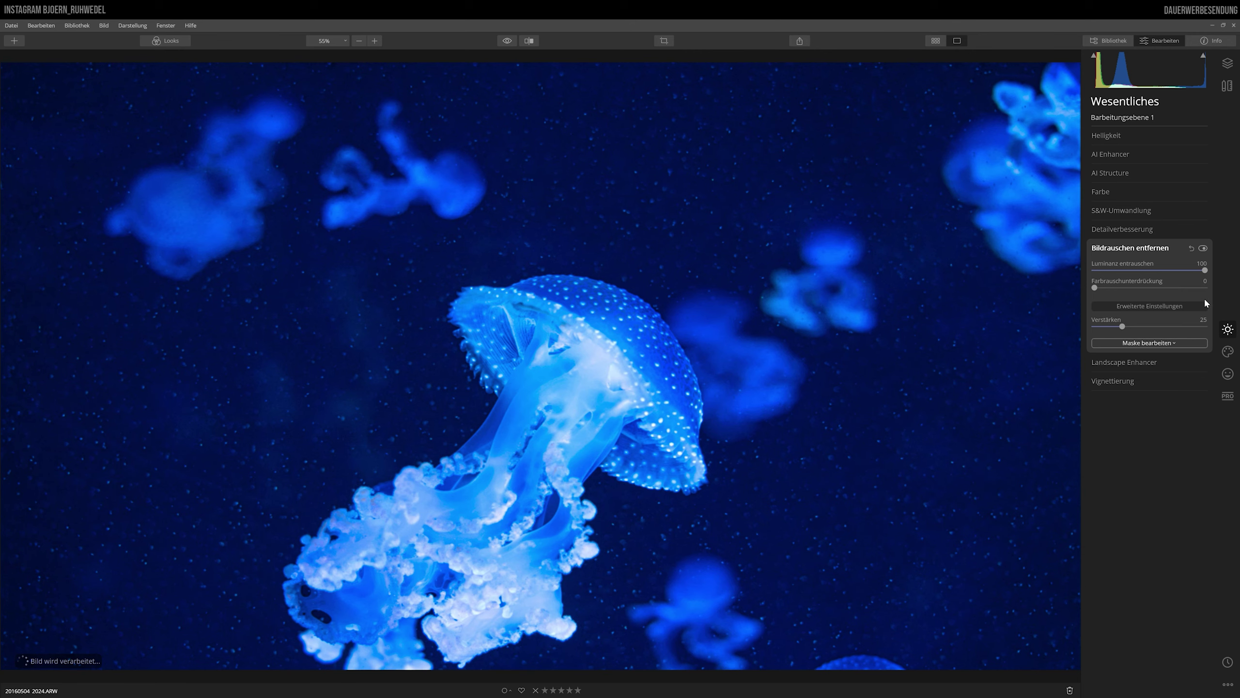
- Reset Bildrauschen entfernen to 0 and attach a Luminanzmaske to it
click(1191, 248)
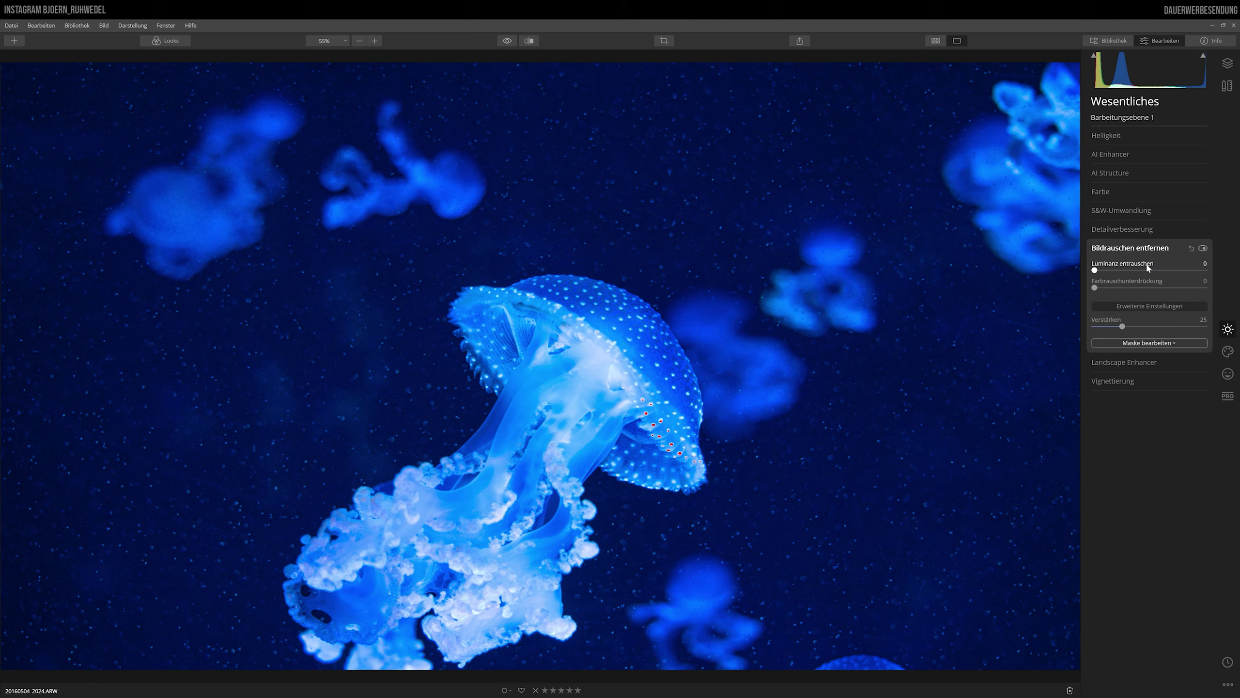
click(1143, 344)
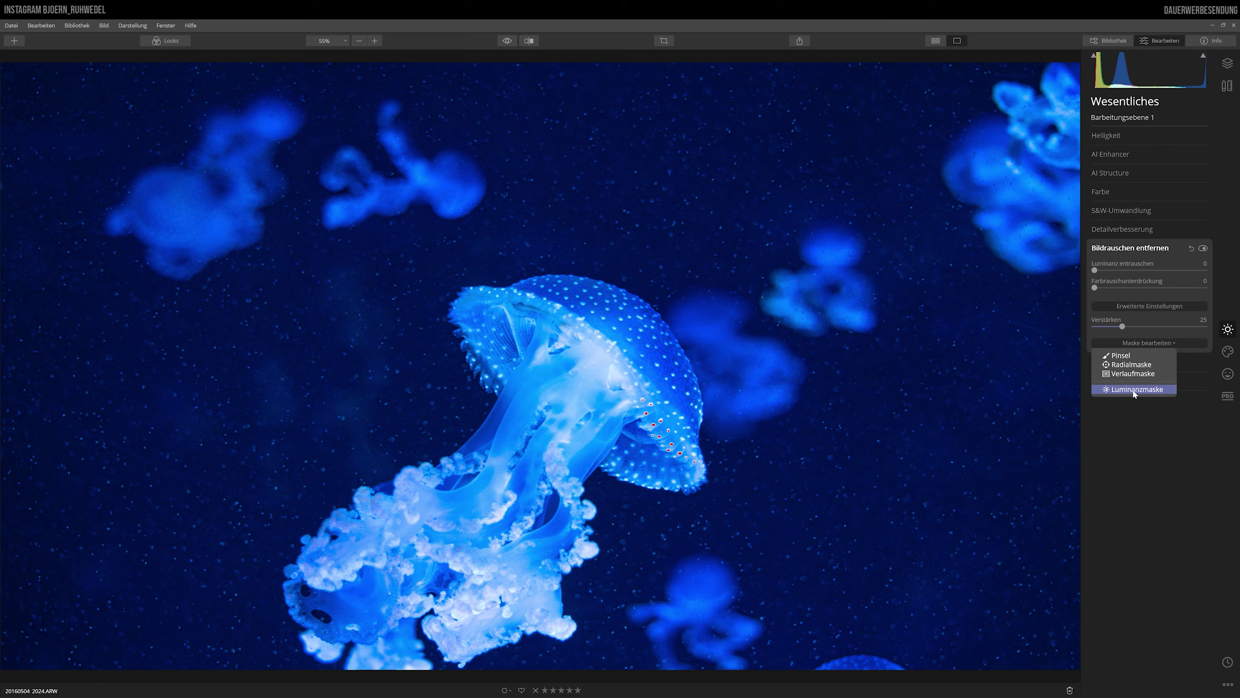
click(1133, 390)
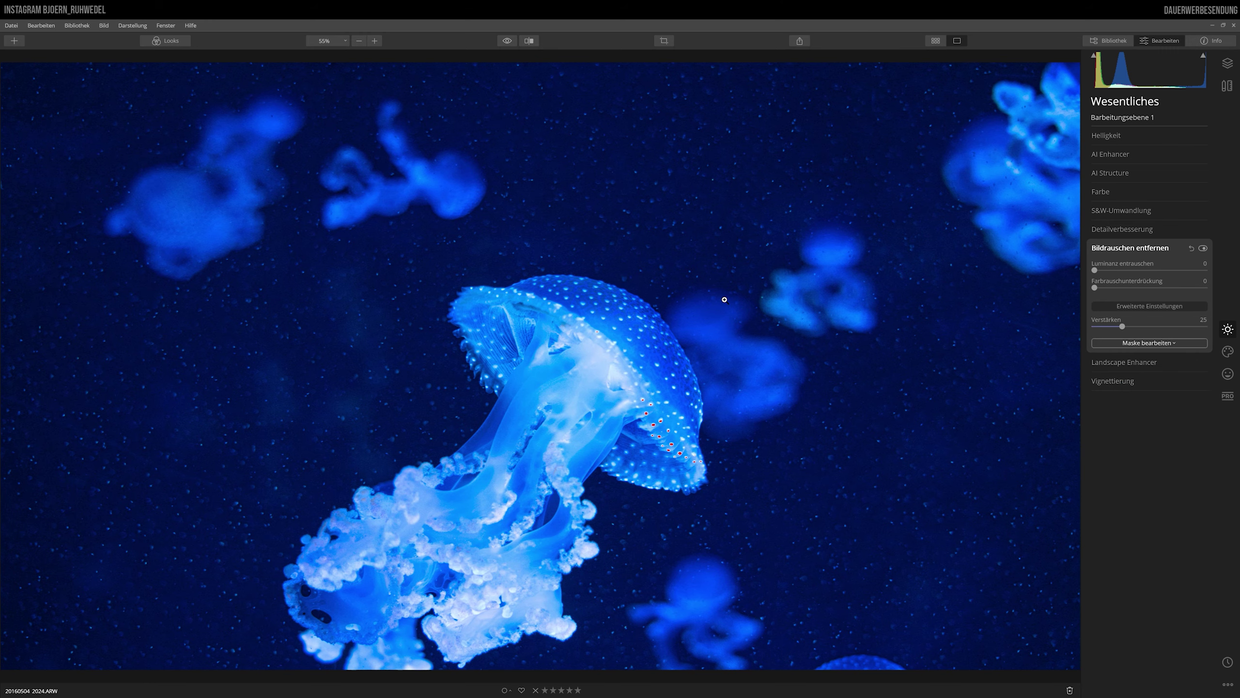
click(1142, 344)
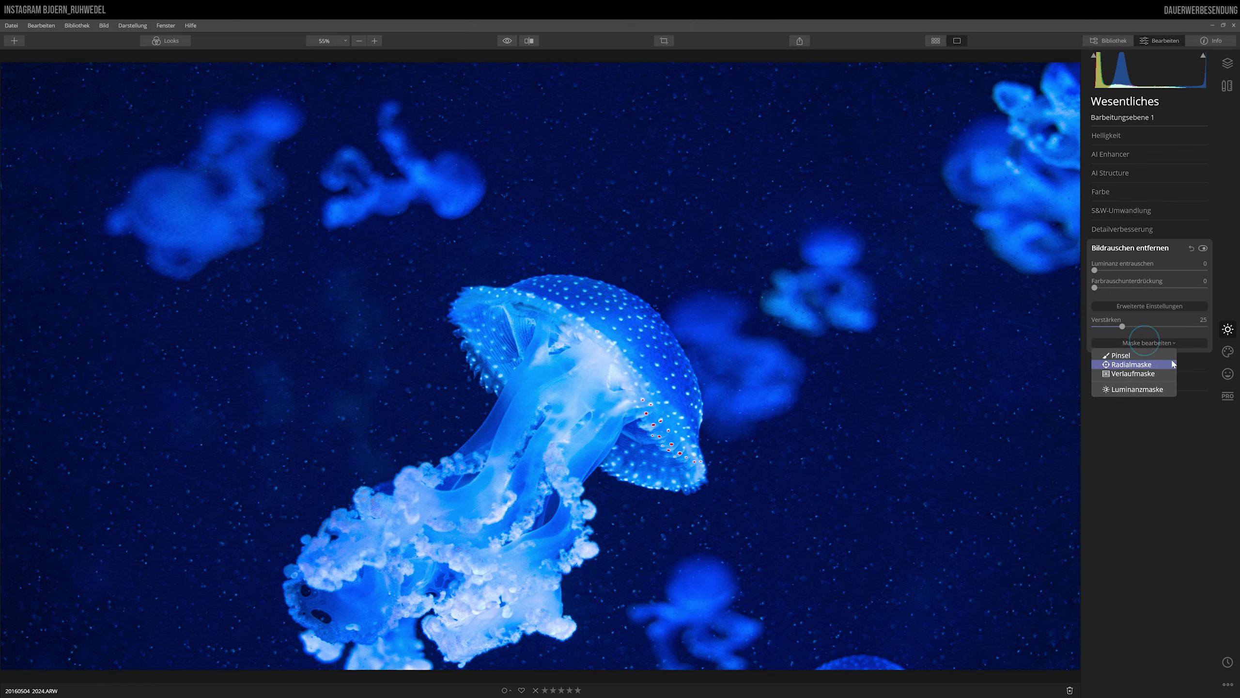
click(1137, 391)
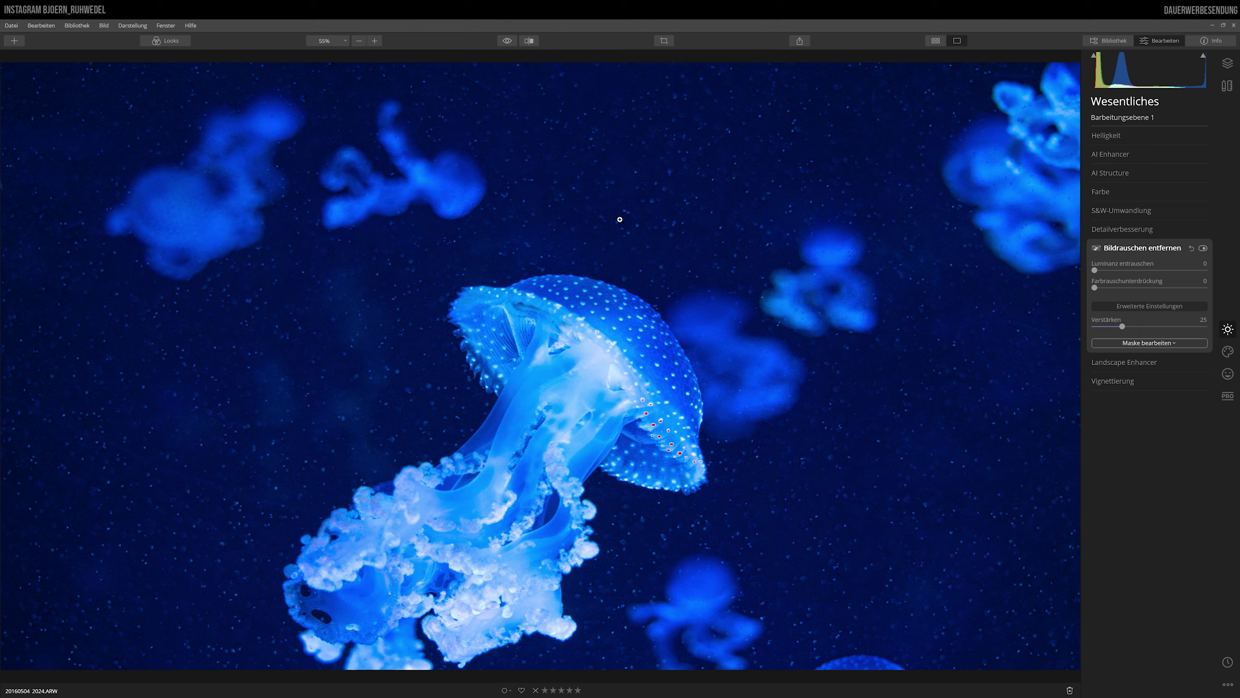
- At 200% on the jellyfish's left edge, invert the noise-removal luminance mask
click(330, 41)
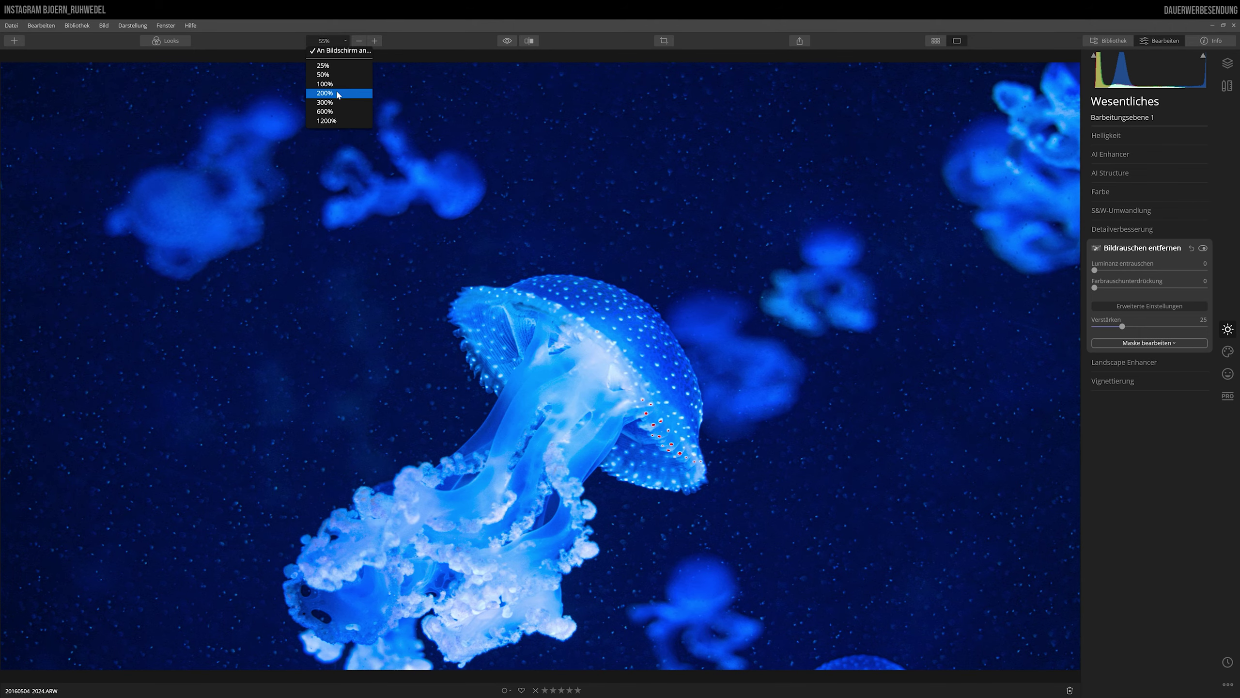
click(343, 97)
drag(482, 246, 662, 385)
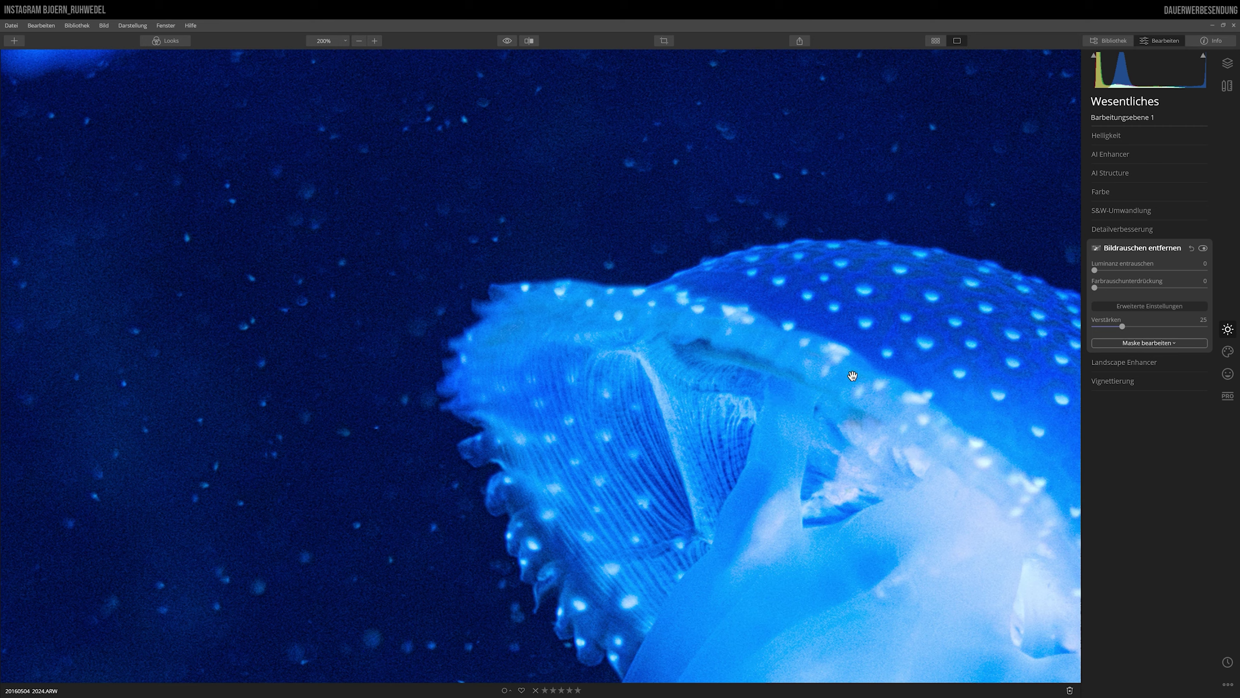
click(1097, 249)
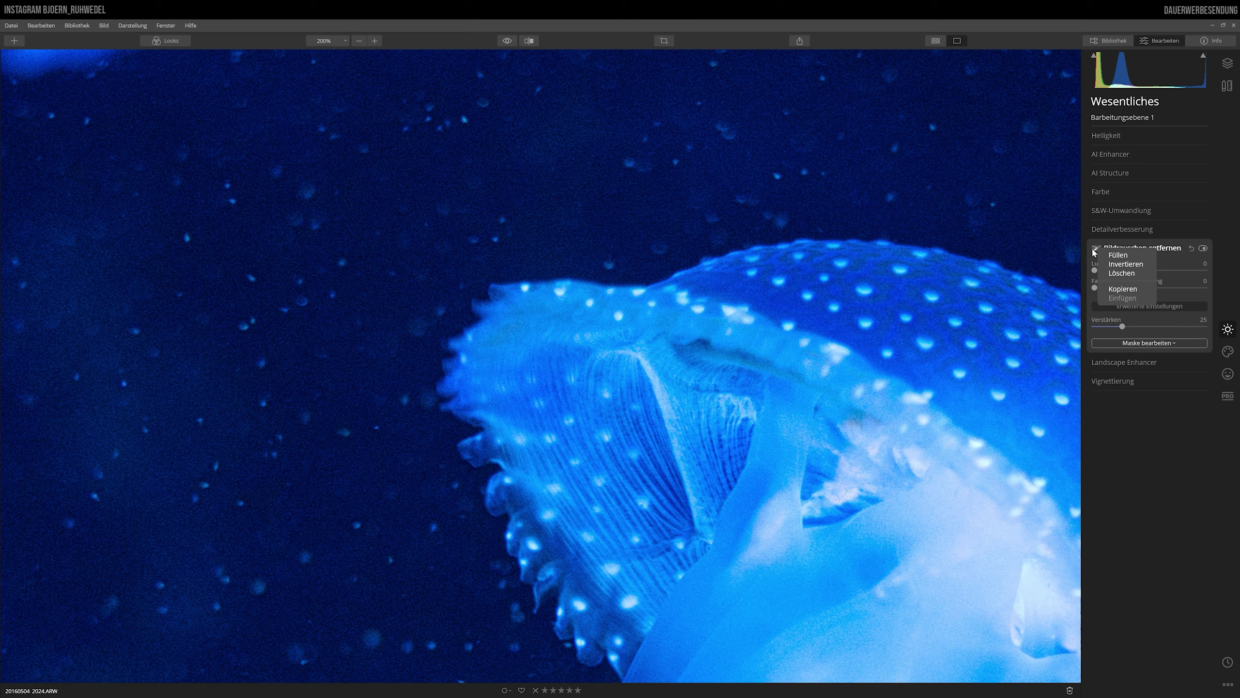
click(1138, 267)
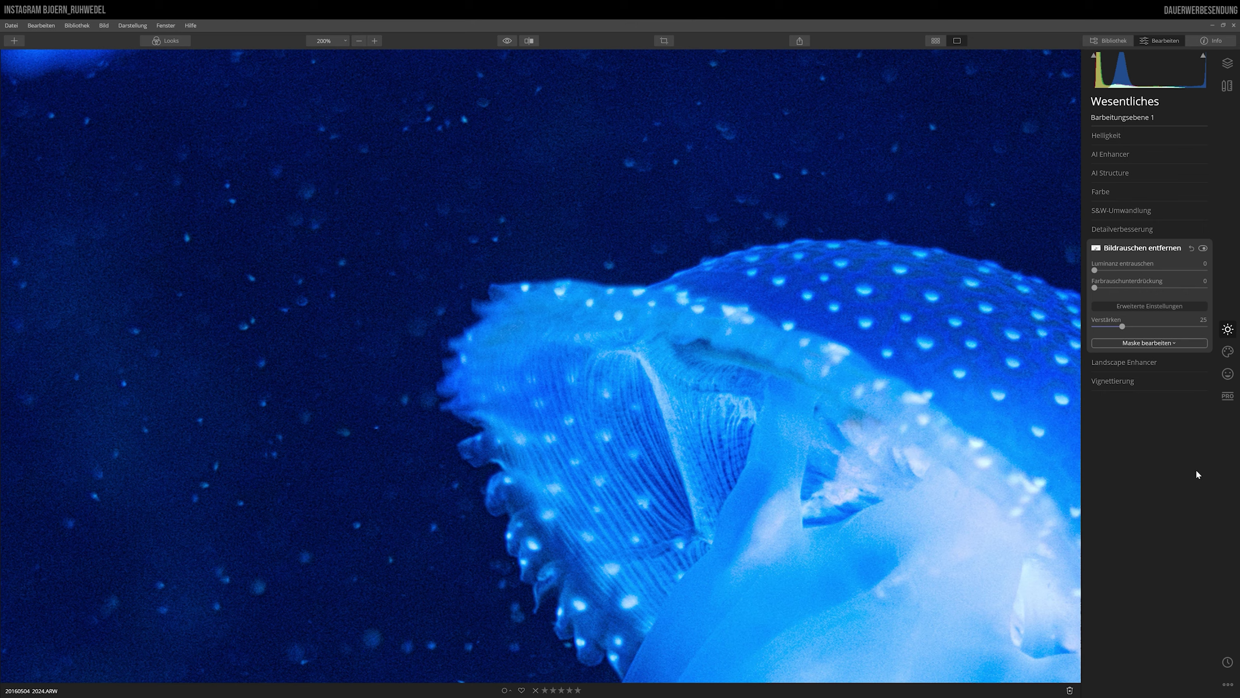
click(1156, 343)
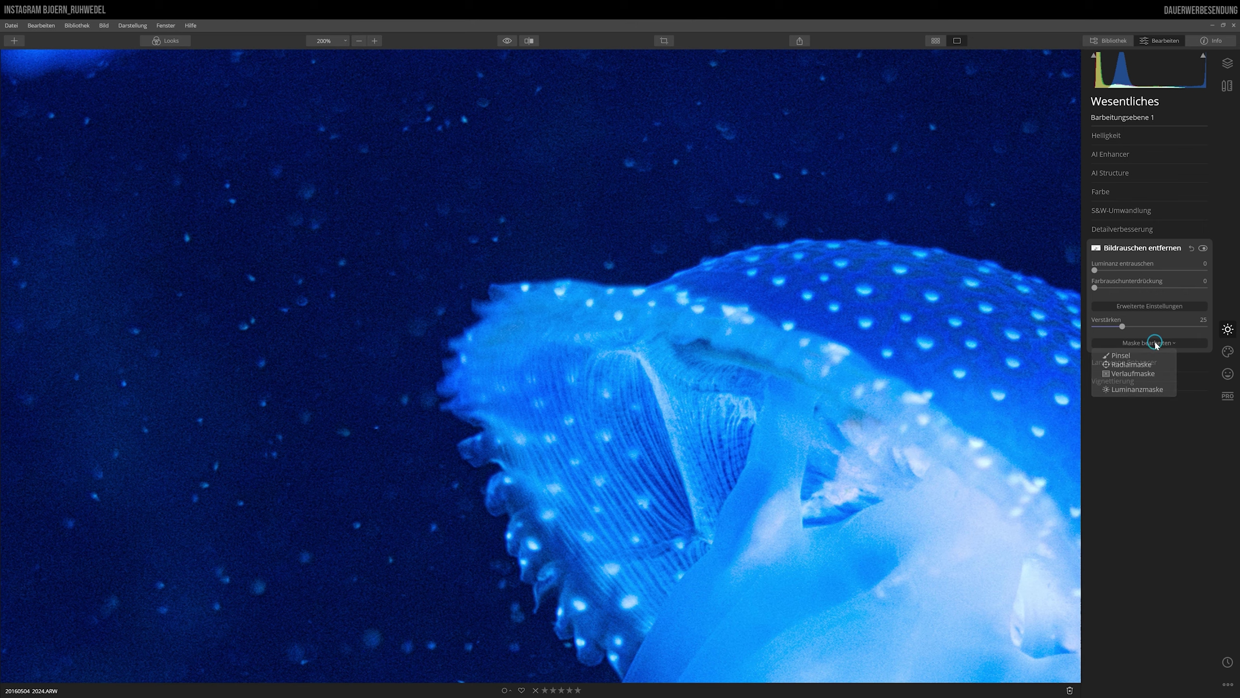
click(1129, 355)
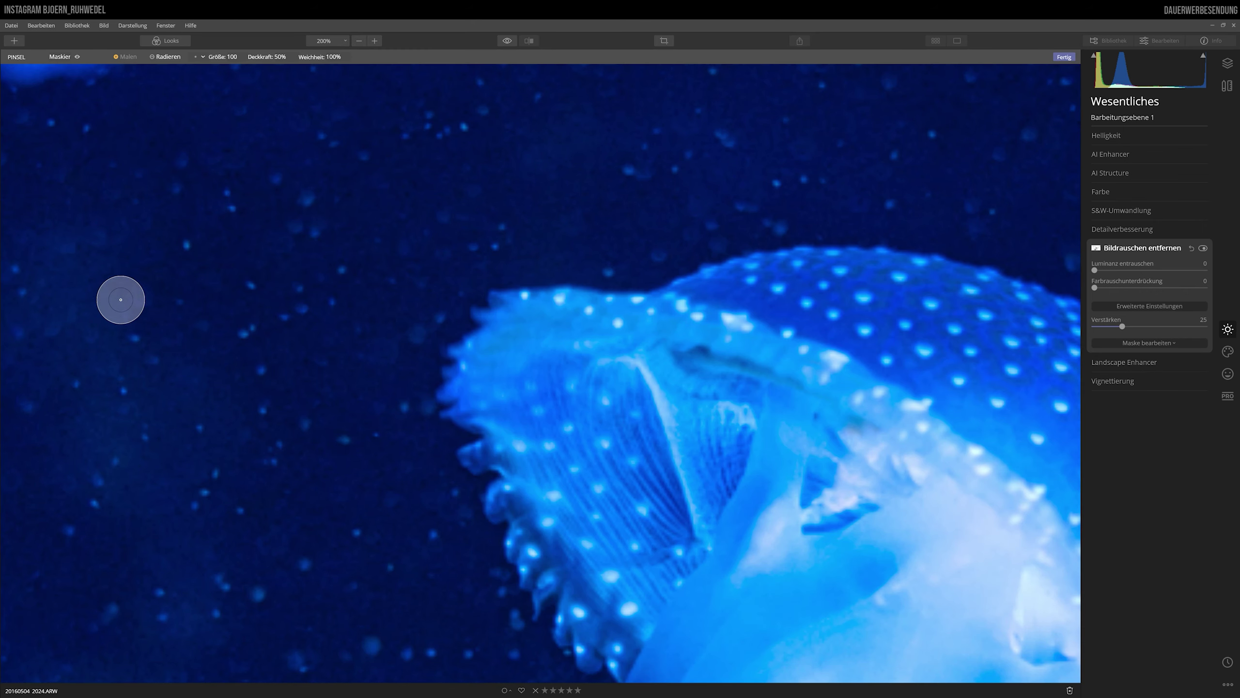
click(76, 57)
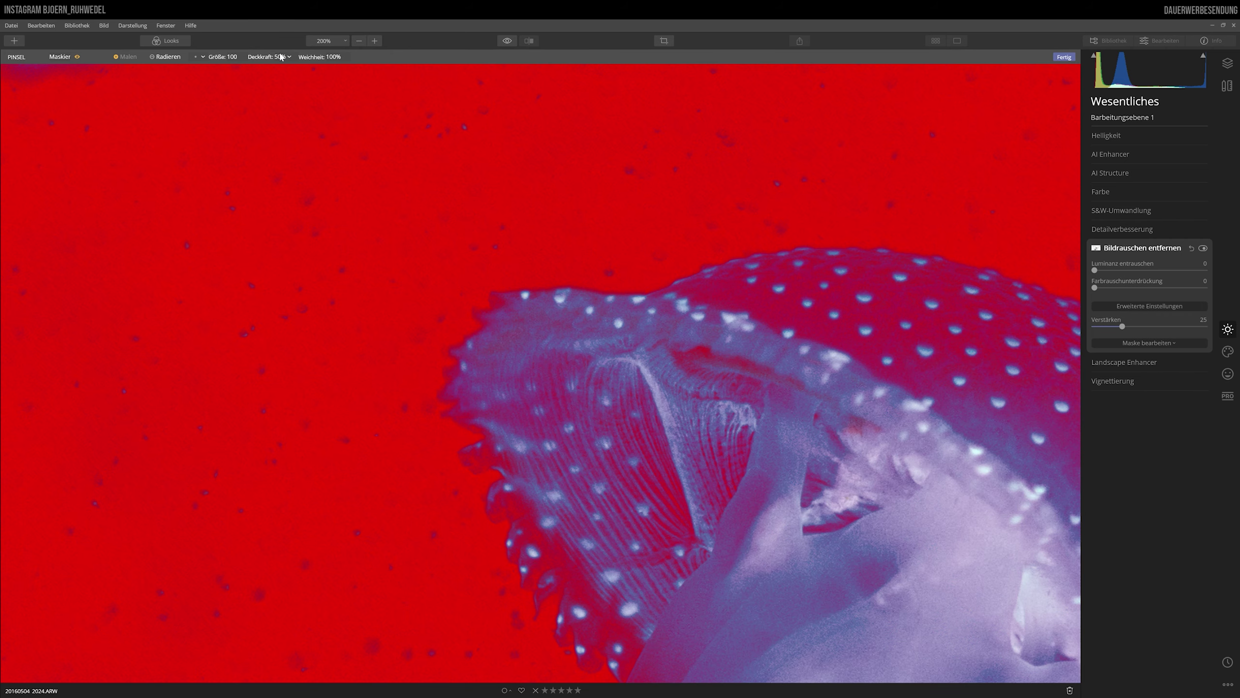
click(319, 44)
click(335, 56)
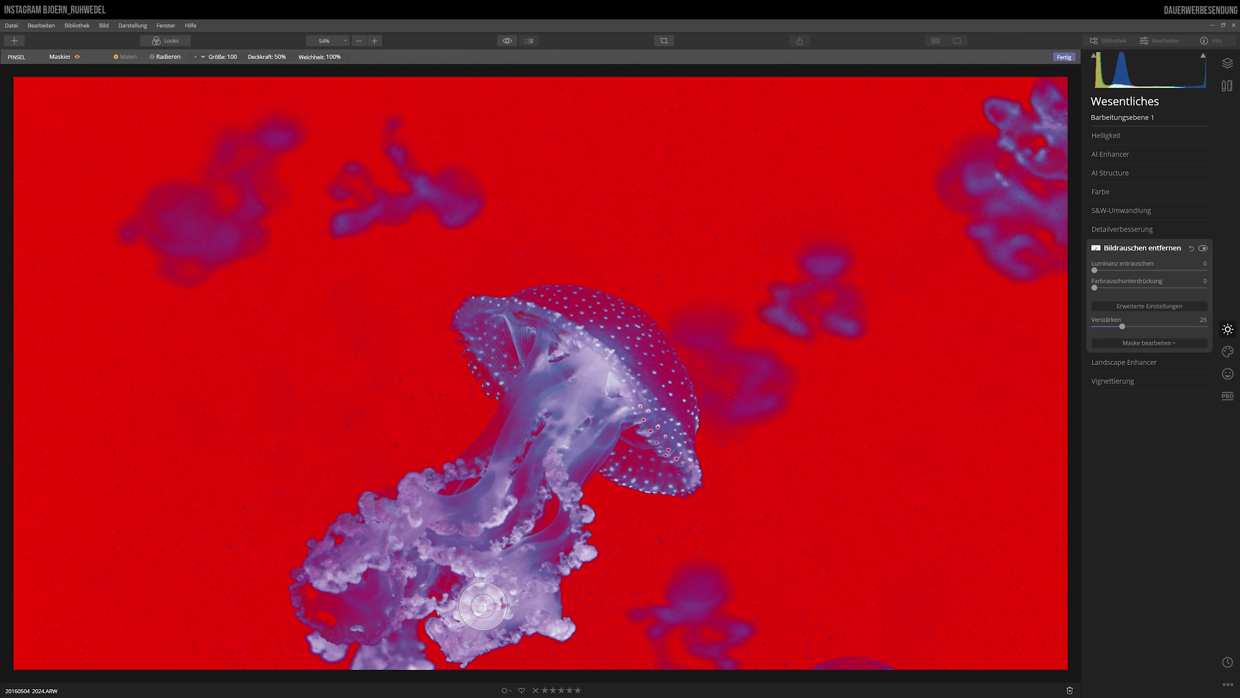
click(77, 56)
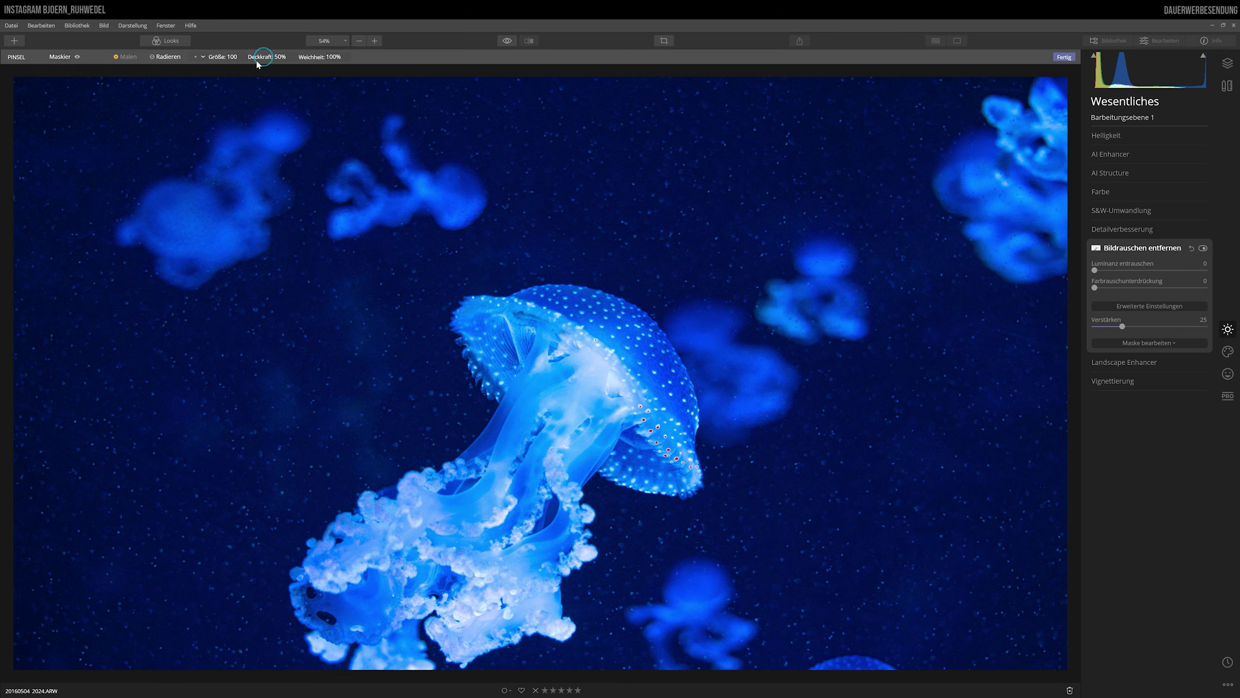
- Finish the mask, view the bell at 200%, and set Luminanz entrauschen to 100
click(1063, 57)
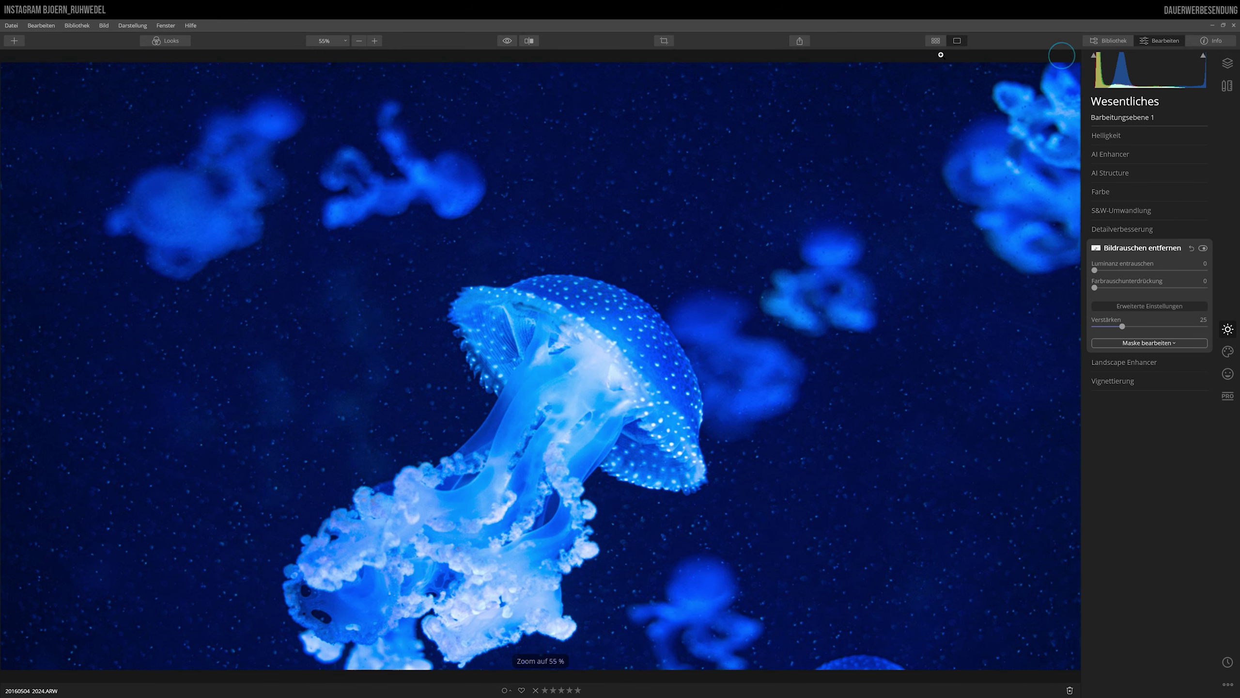
click(345, 41)
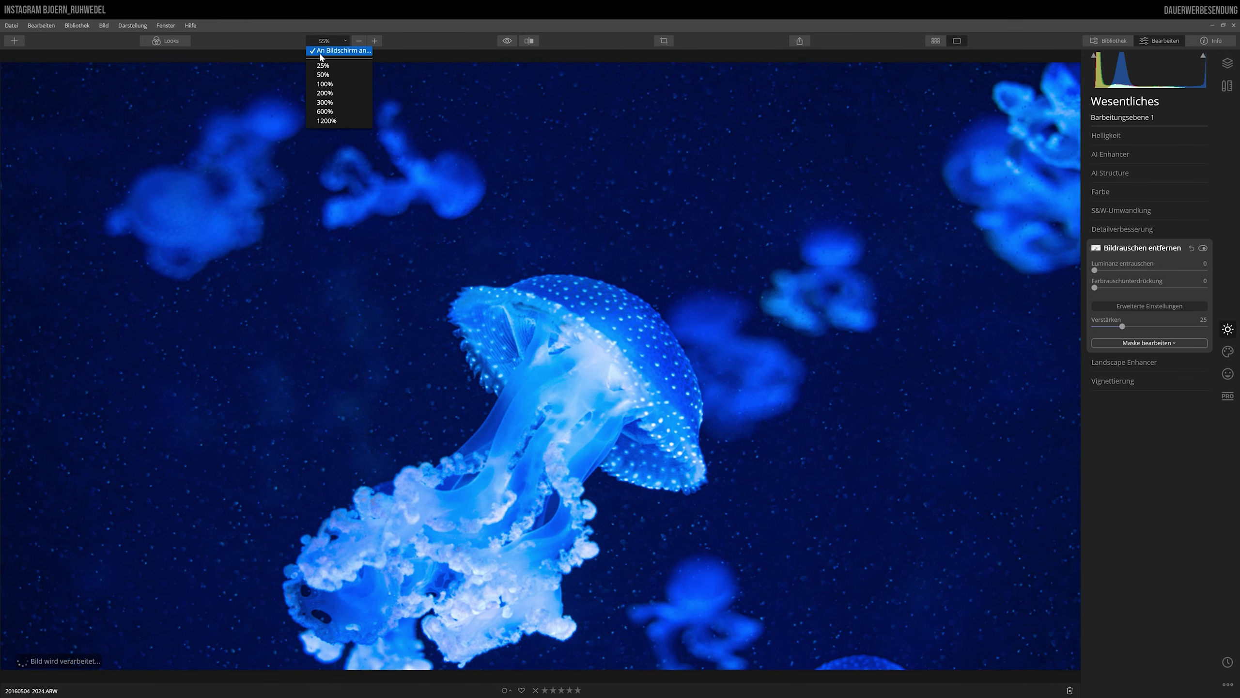
click(325, 94)
mouse_move(493, 199)
mouse_down()
mouse_move(524, 263)
mouse_move(715, 515)
mouse_move(747, 513)
mouse_up()
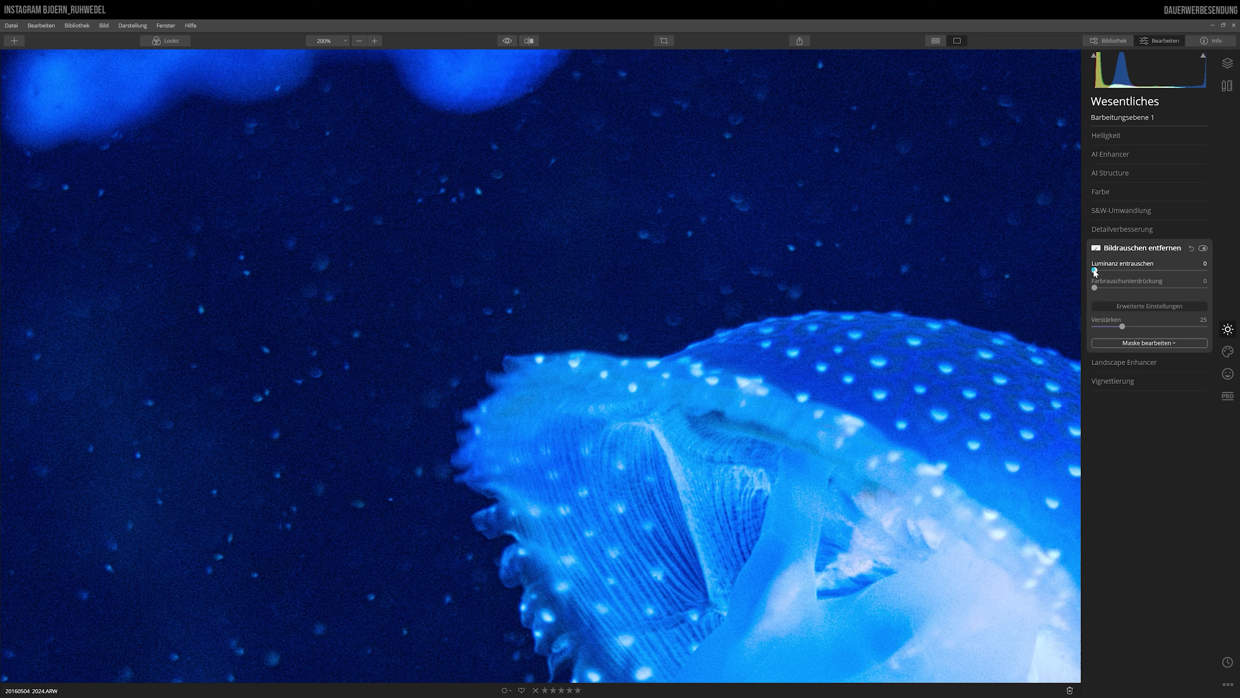
drag(1095, 270, 1206, 271)
drag(916, 548, 714, 319)
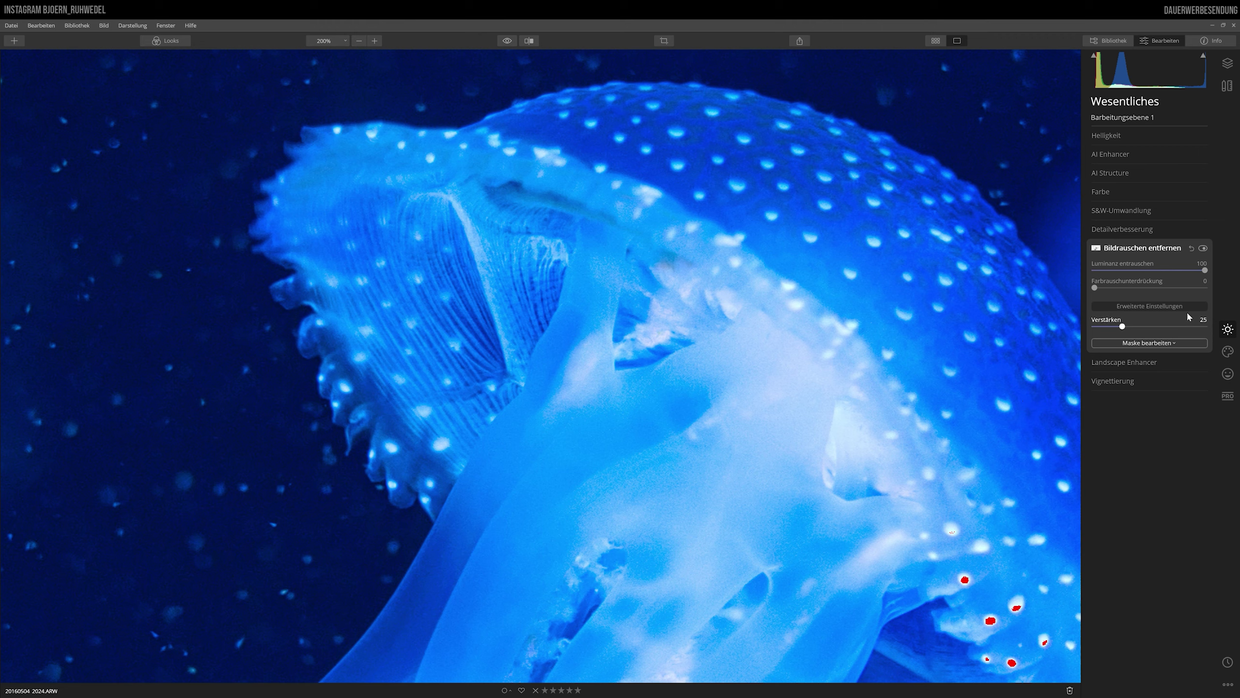
click(1204, 248)
click(1203, 248)
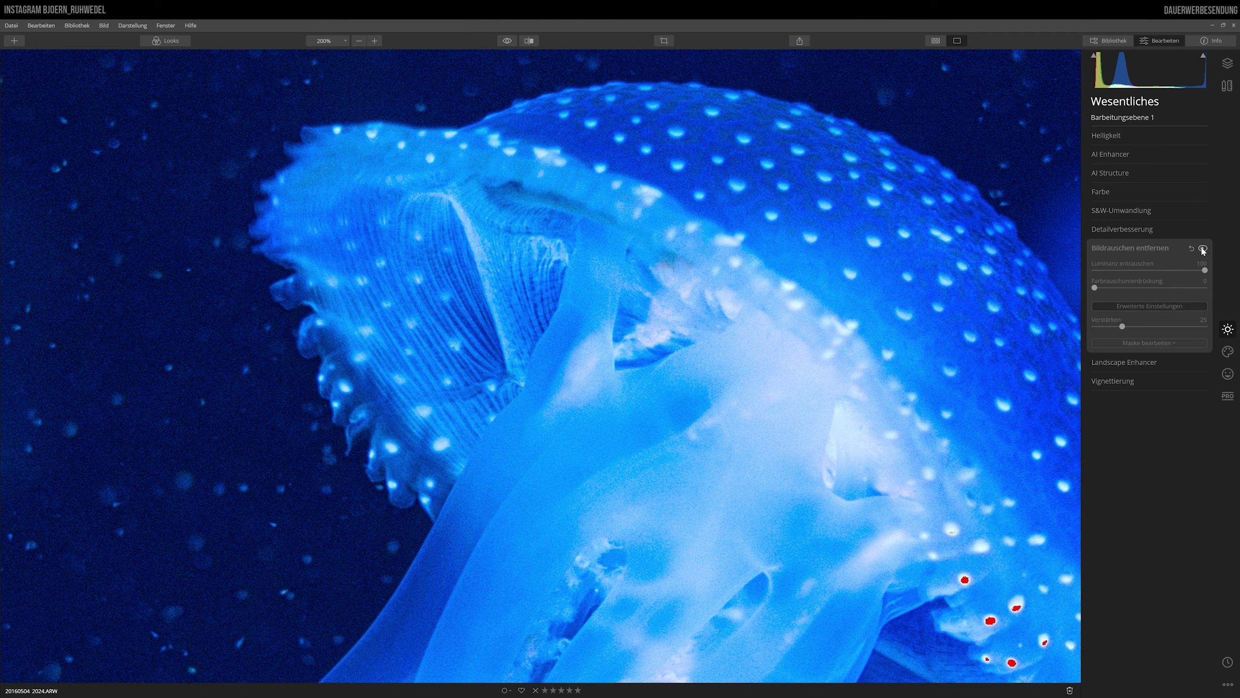
click(1203, 249)
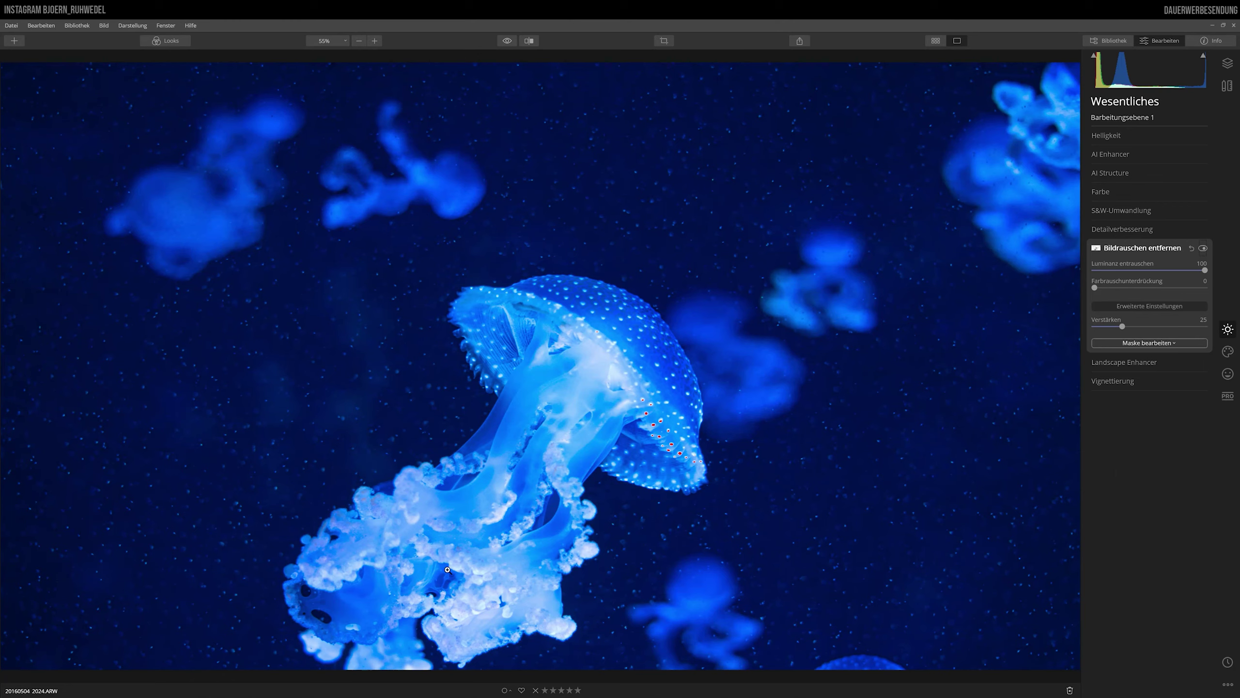
- Expand Detailverbesserung and apply a Luminanzmaske to it
click(1126, 232)
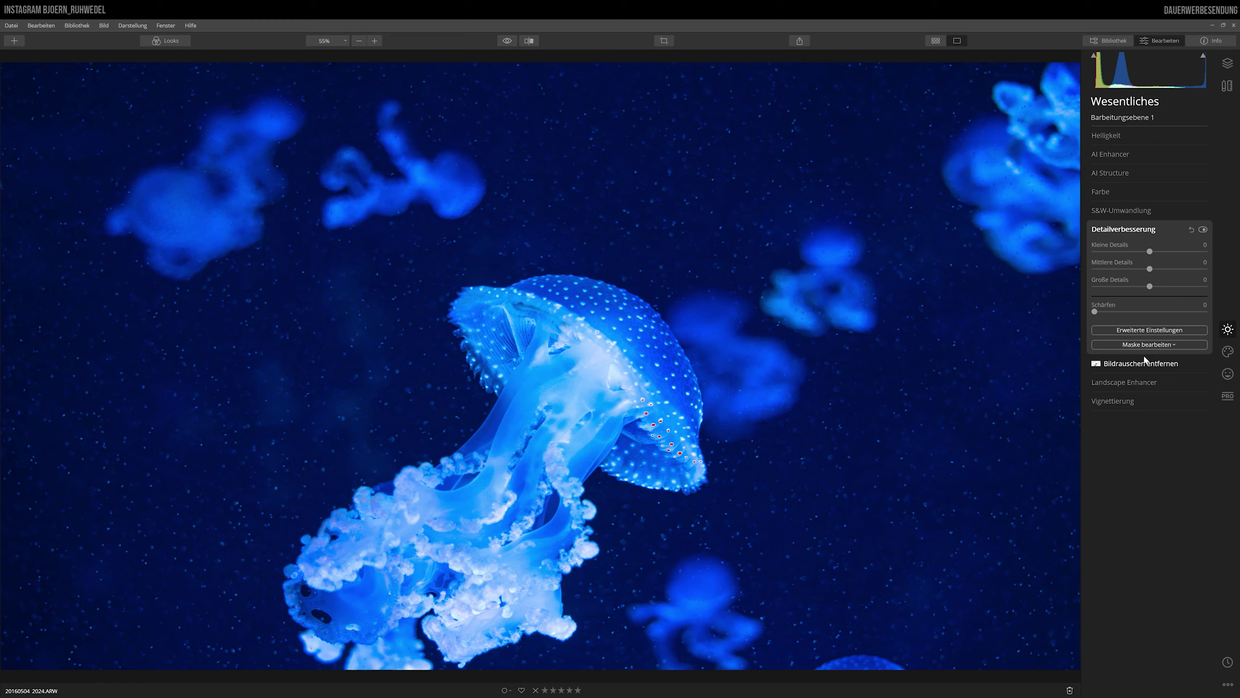
click(1148, 345)
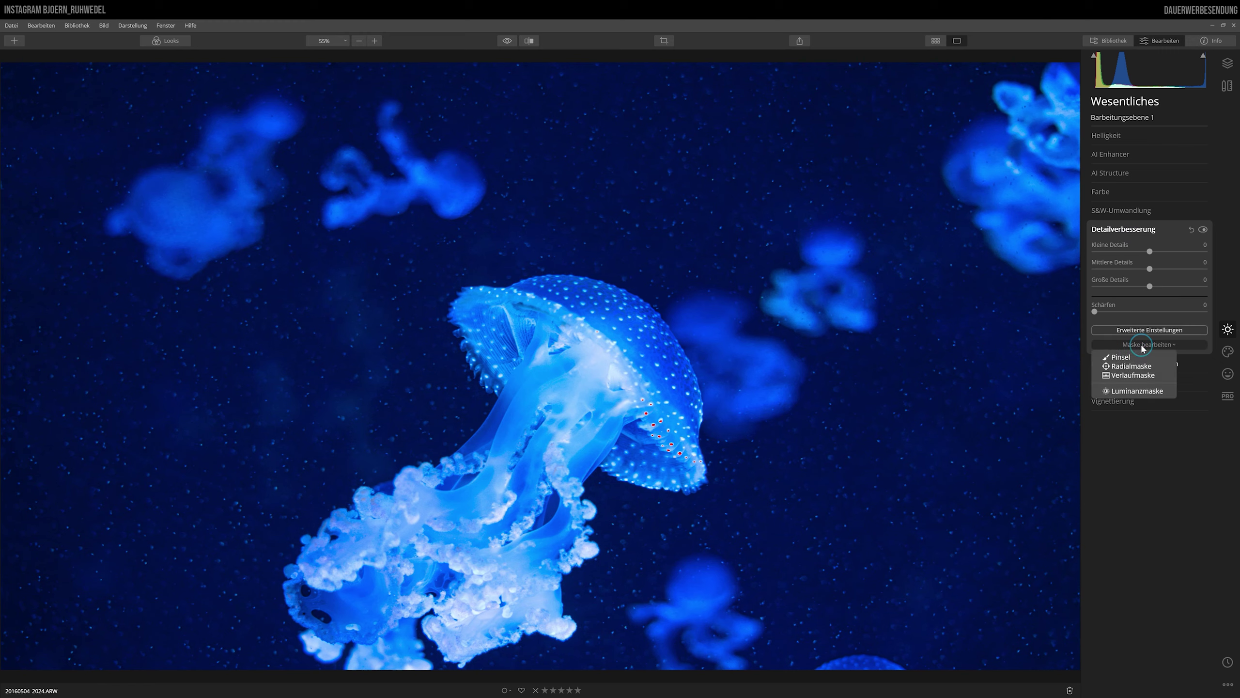
click(1127, 391)
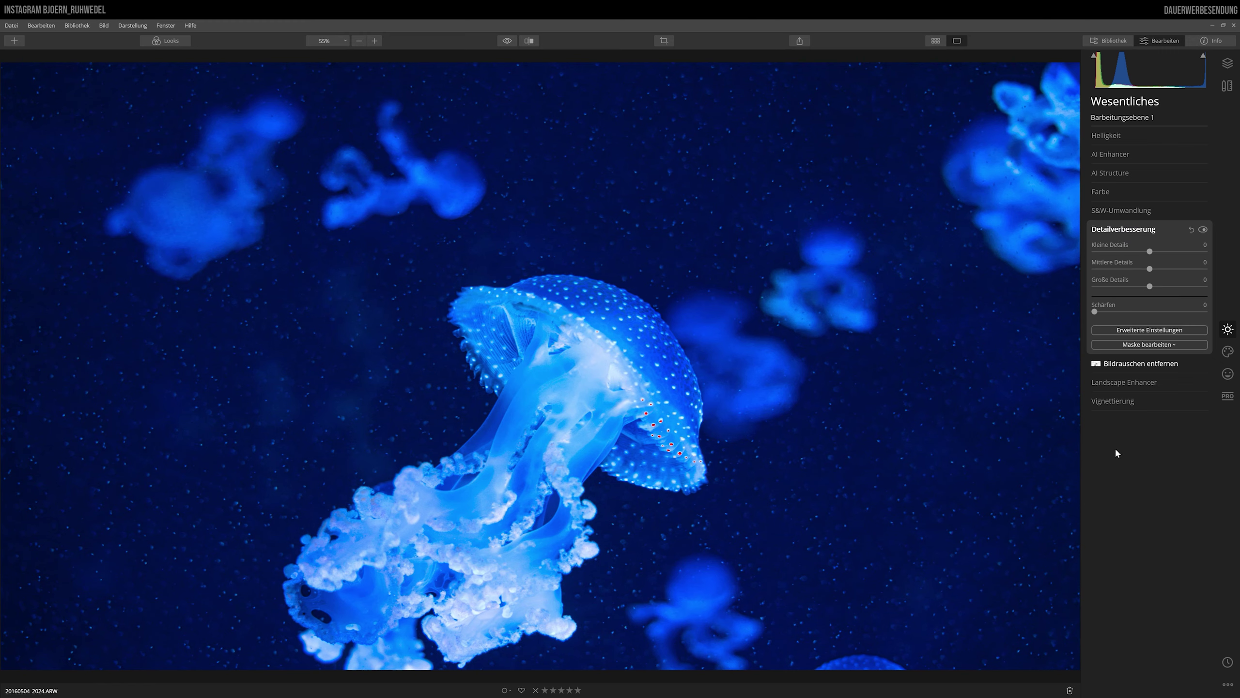
click(1147, 344)
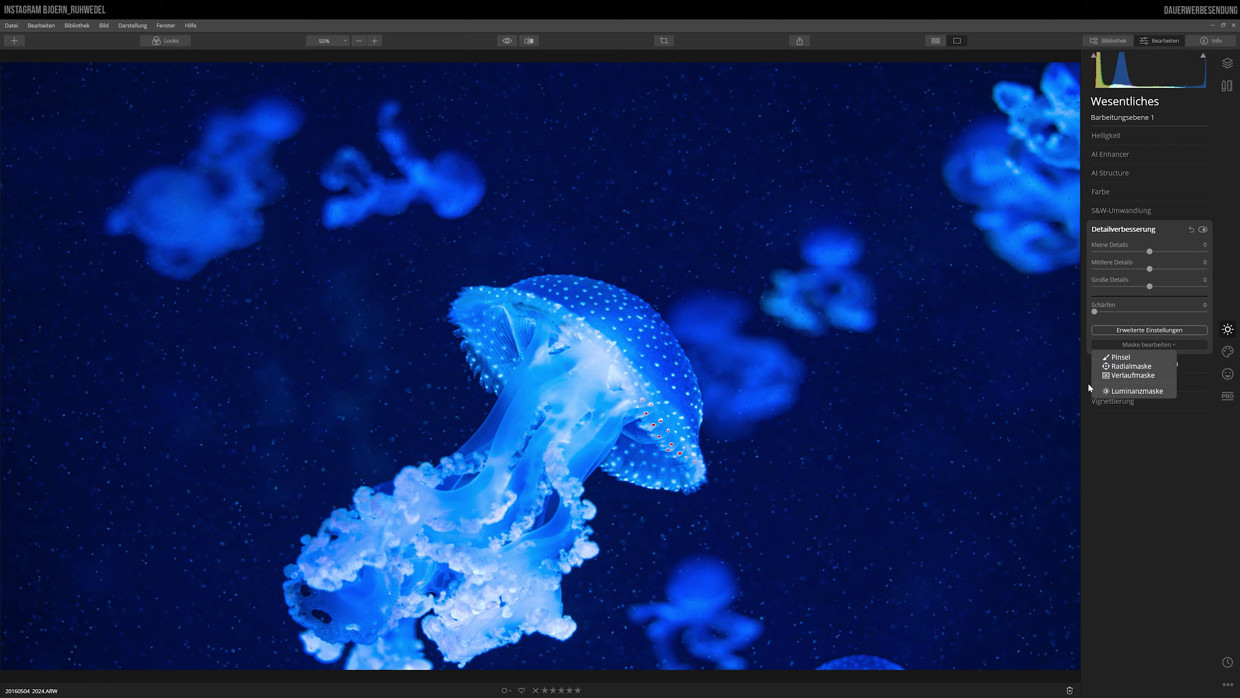
click(1128, 391)
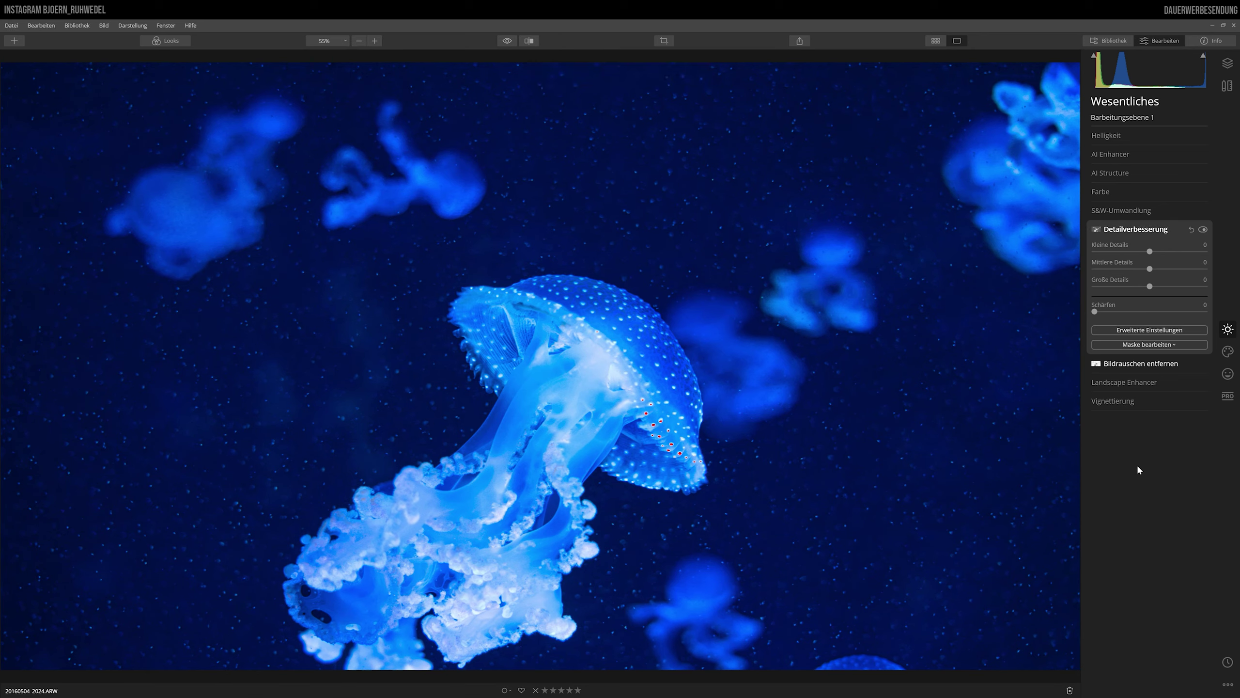
- View the photo at 100% and pan onto the jellyfish bell
click(326, 43)
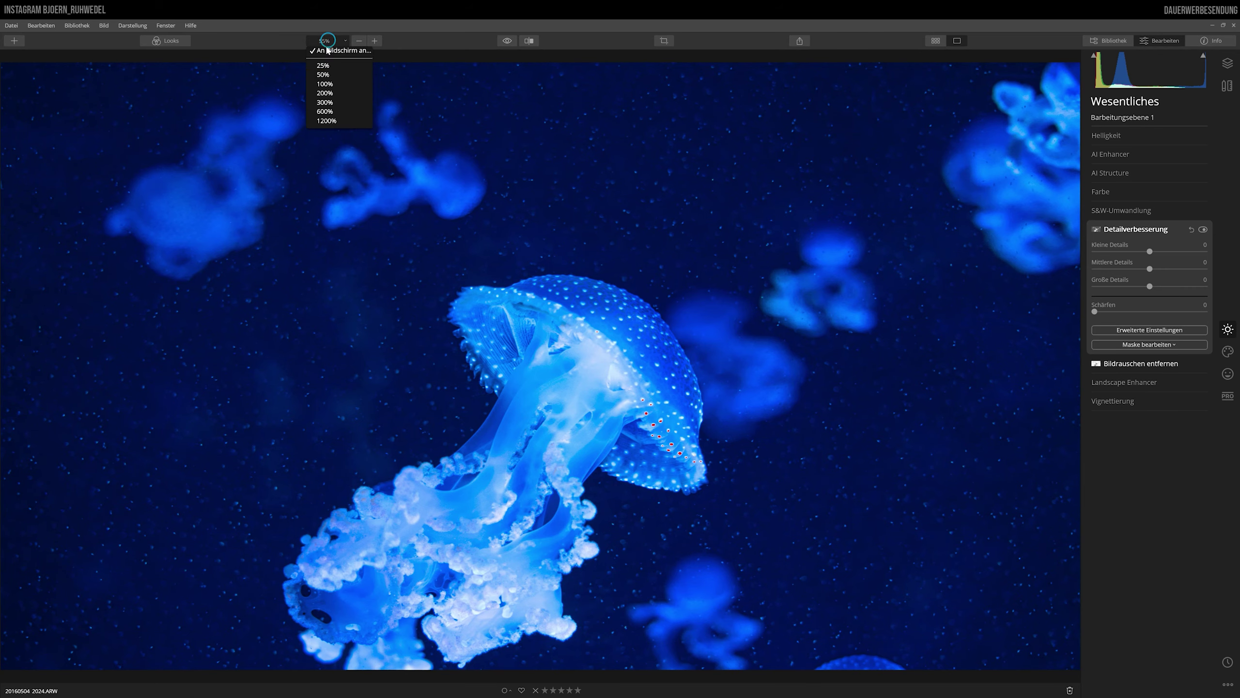
click(324, 83)
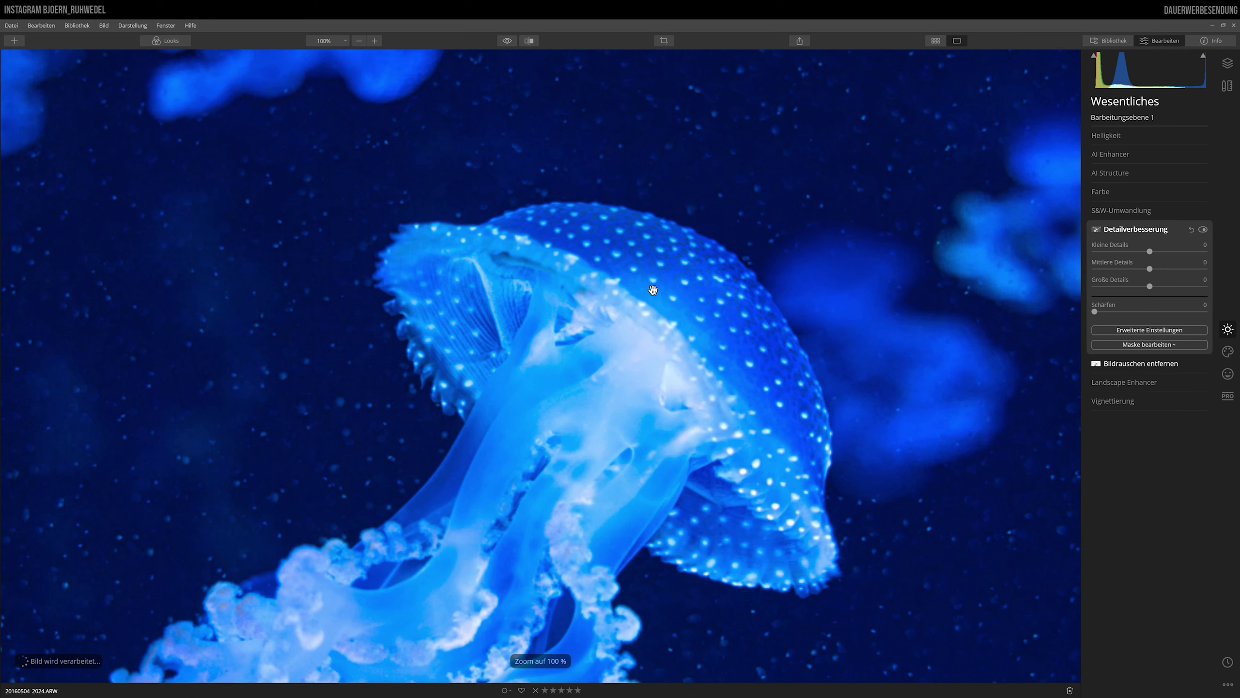
scroll(604, 410, down, 3)
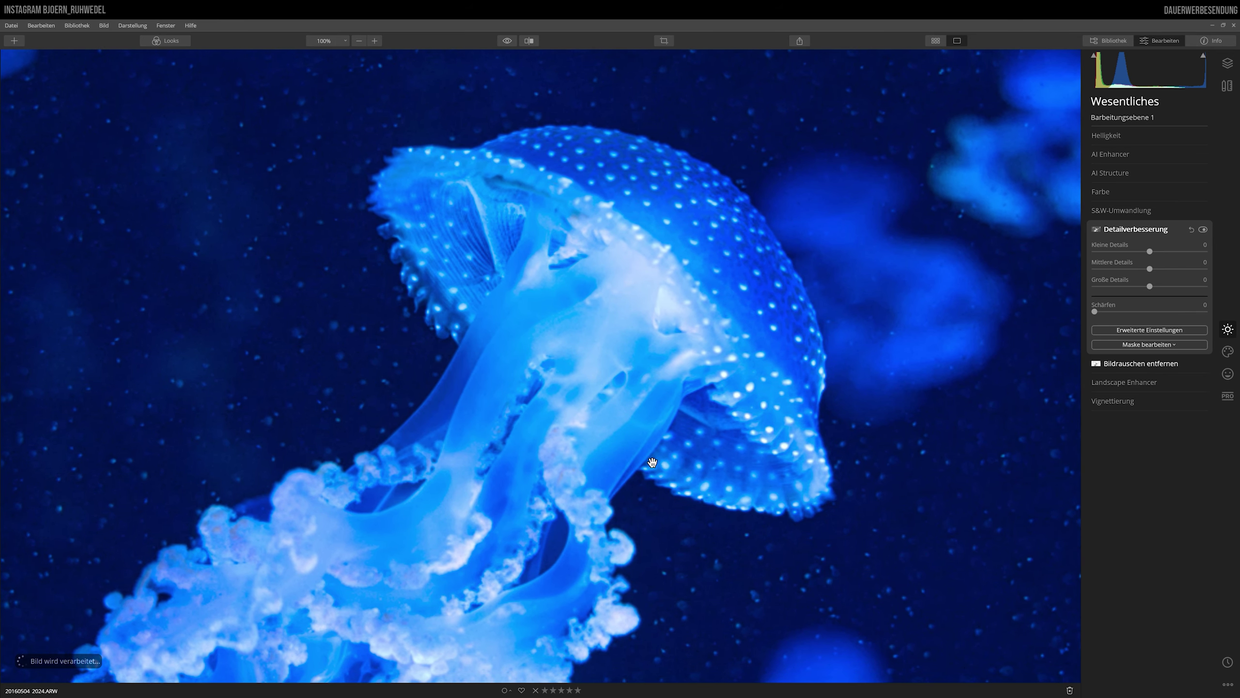
drag(566, 413, 587, 401)
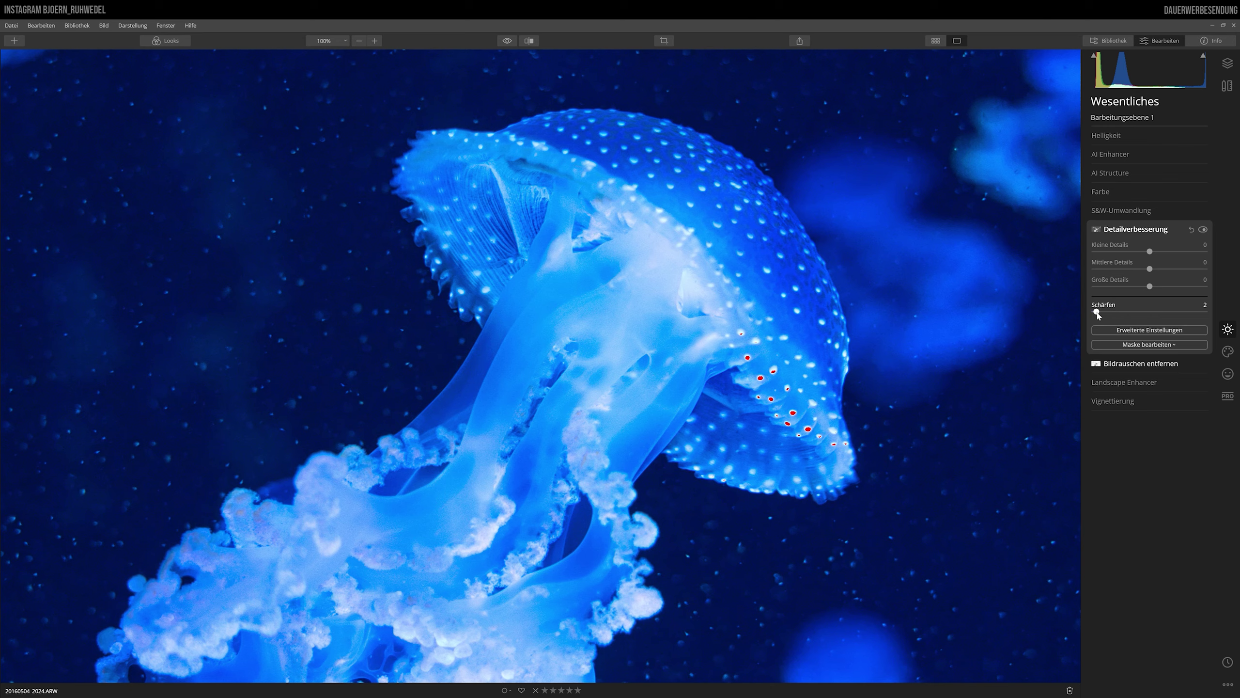
- Try Schärfen at 100, toggling Detailverbesserung off and on to compare
drag(1095, 312, 1215, 307)
click(1203, 230)
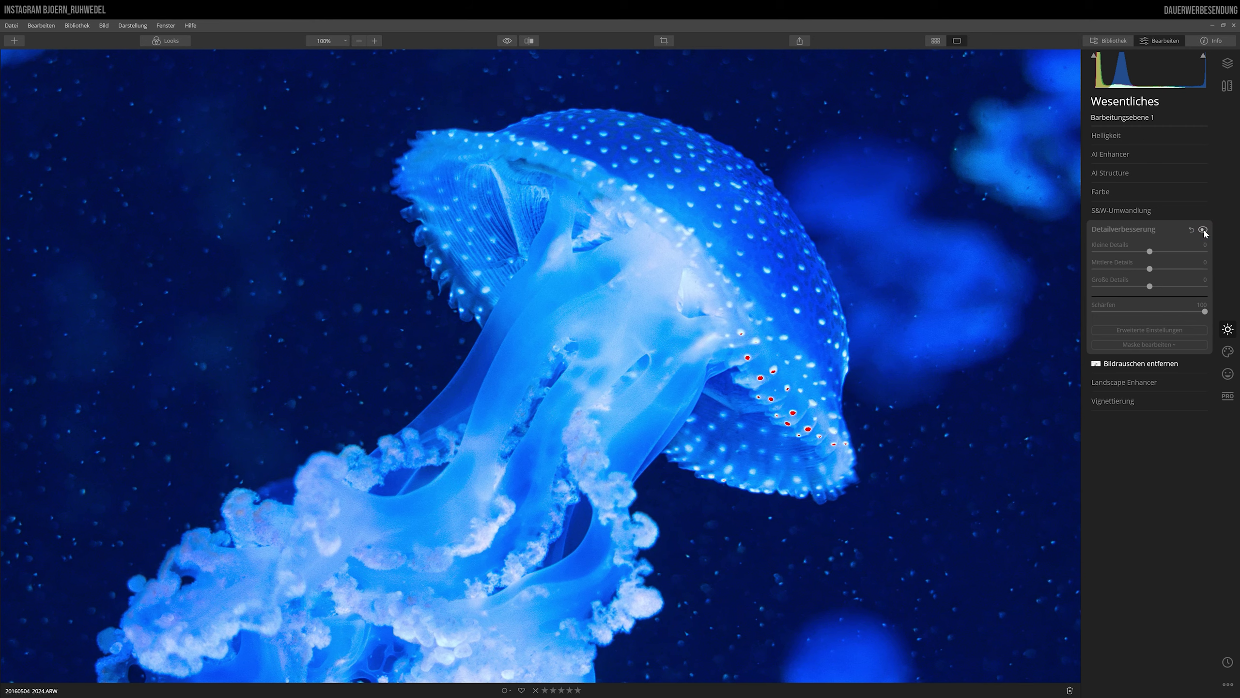
click(1203, 230)
click(1203, 231)
click(1203, 230)
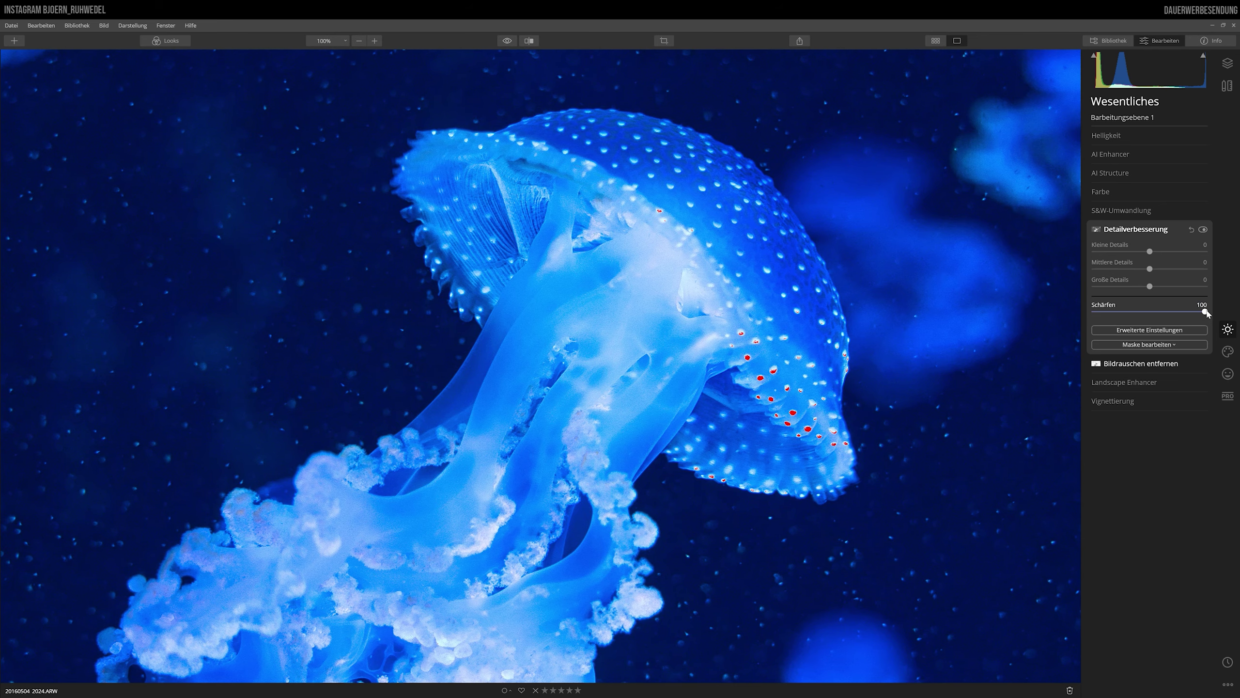
- Settle Schärfen at 40, raise Kleine Details to 11 and Mittlere Details to 2, then compare
drag(1205, 311, 1140, 312)
drag(1140, 312, 1140, 312)
drag(1150, 252, 1156, 252)
drag(1150, 269, 1151, 287)
click(1204, 230)
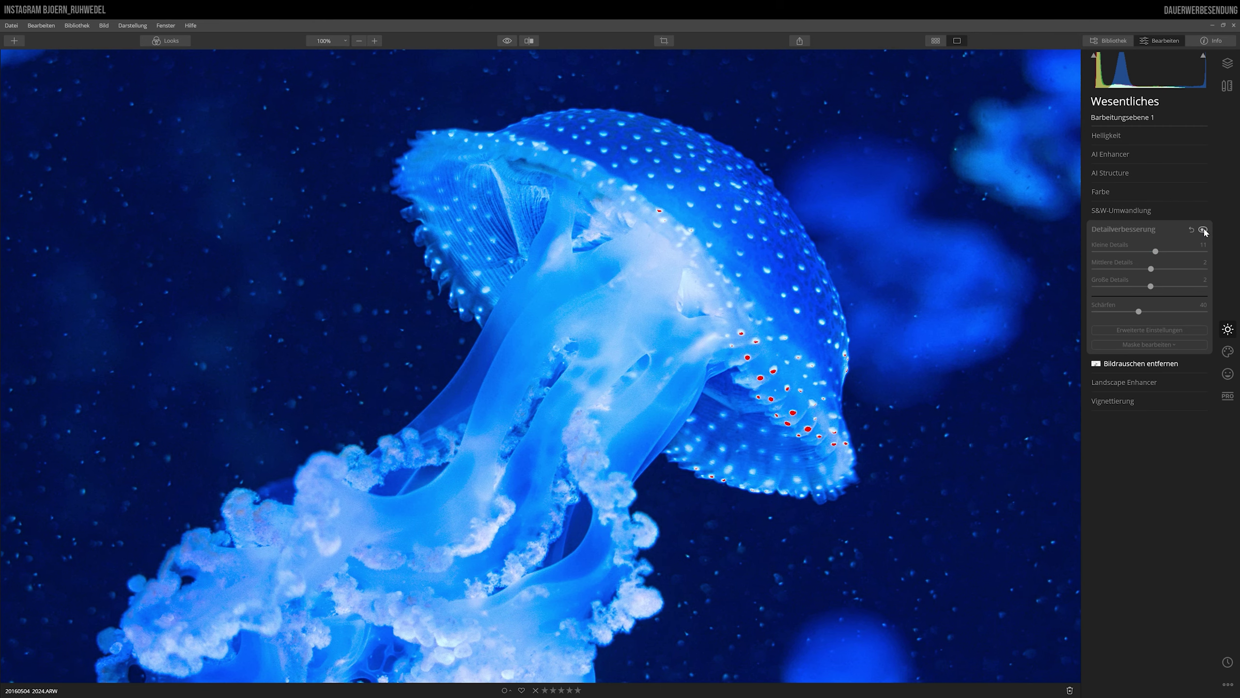
click(1203, 230)
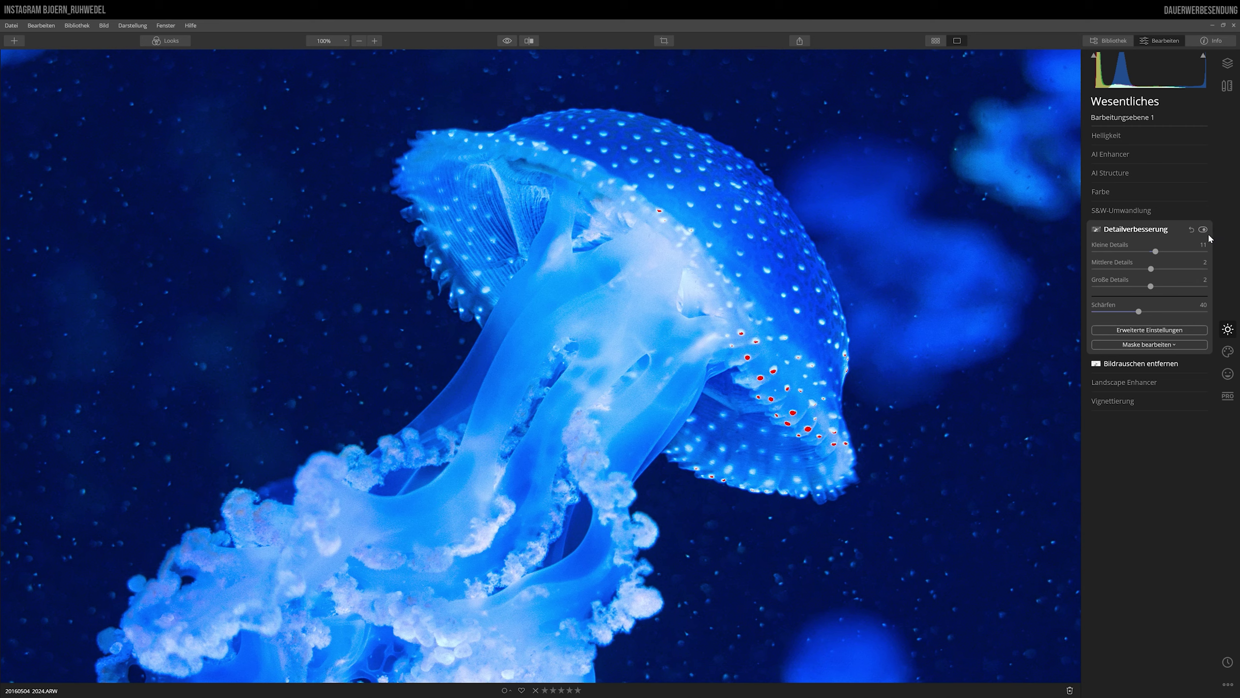
click(1203, 229)
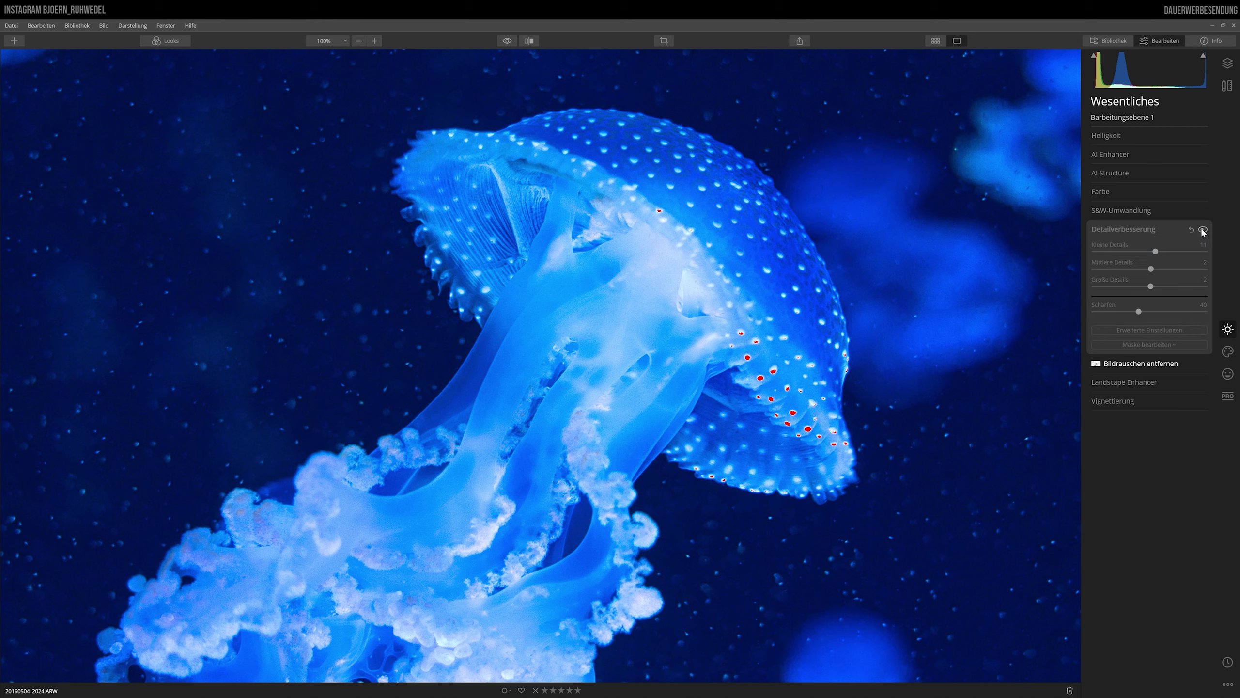
click(1203, 230)
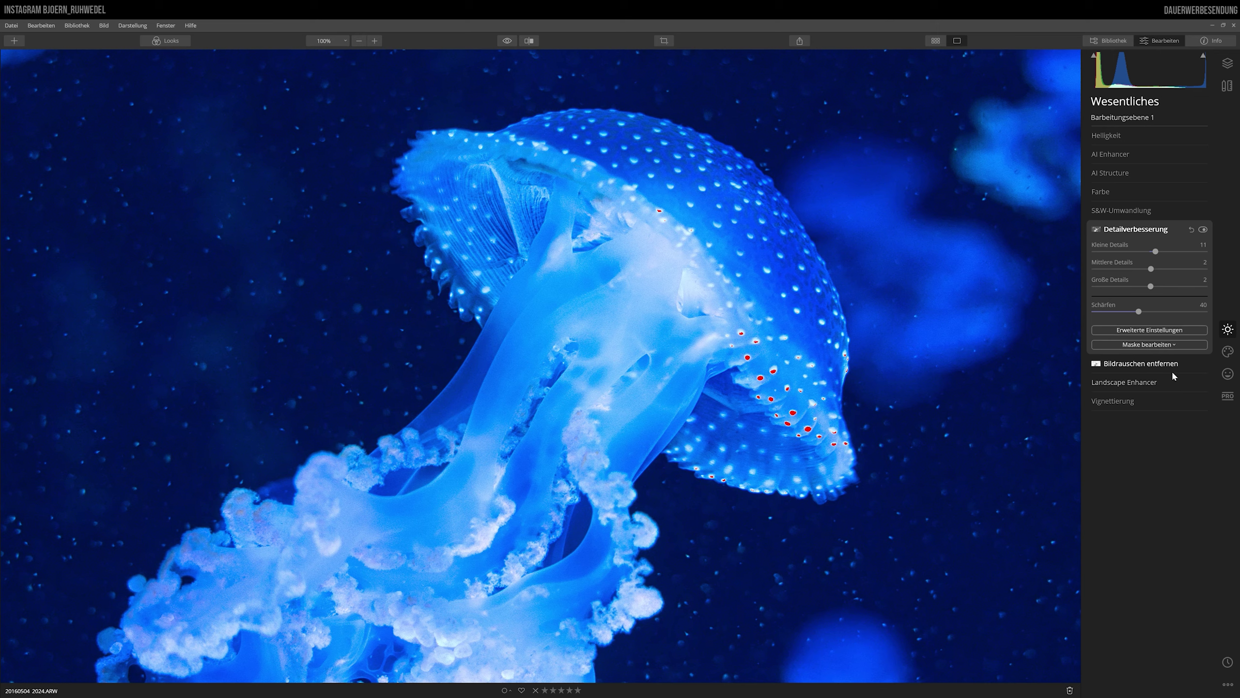
- Brush the Detailverbesserung mask over the jellyfish bell, body and tentacles, then view at 50%
click(1148, 346)
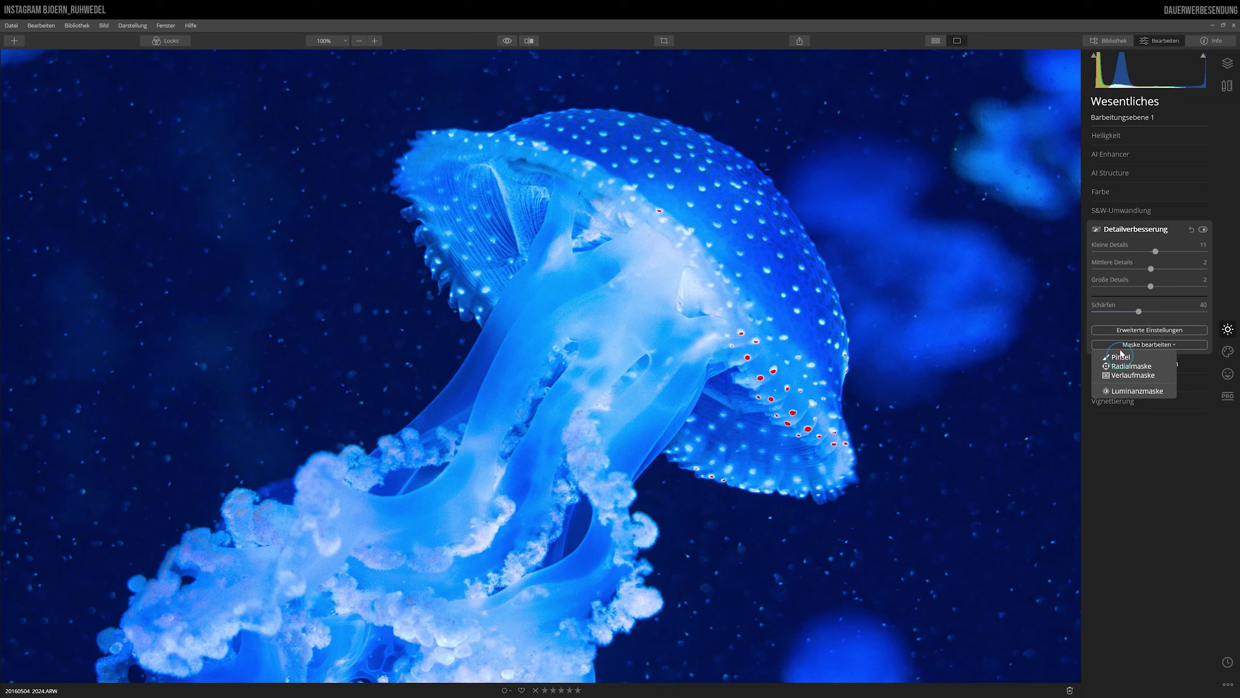
click(1114, 355)
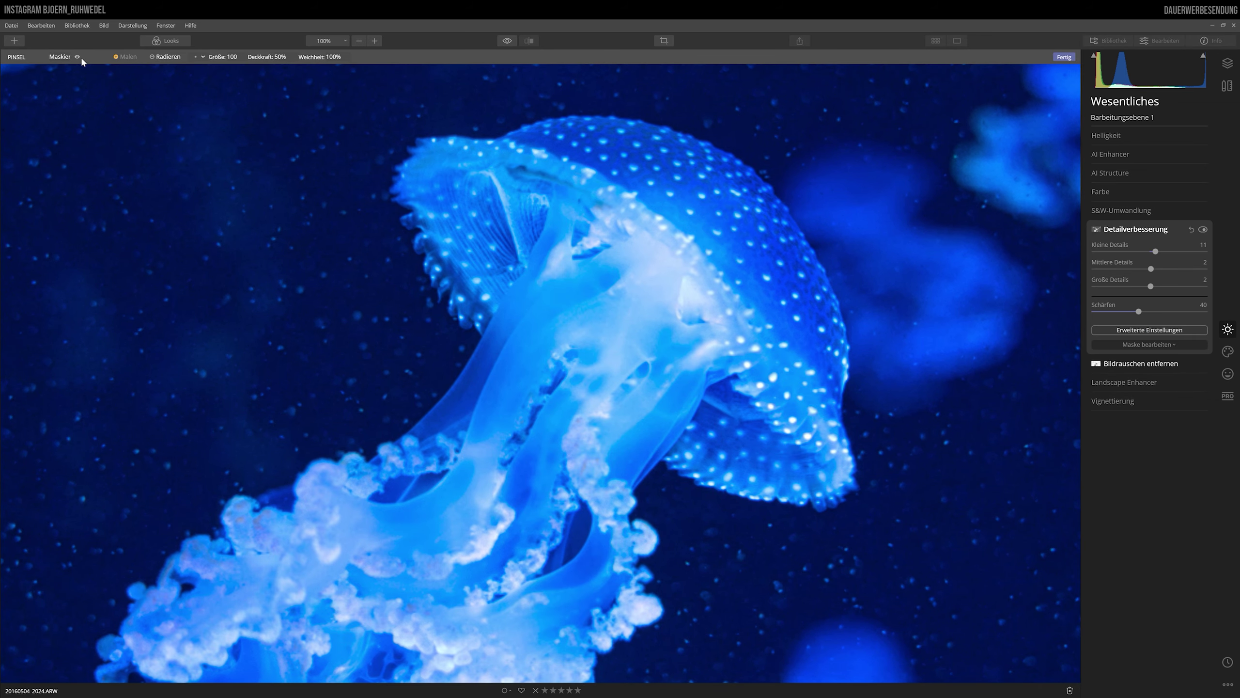
drag(259, 273, 730, 300)
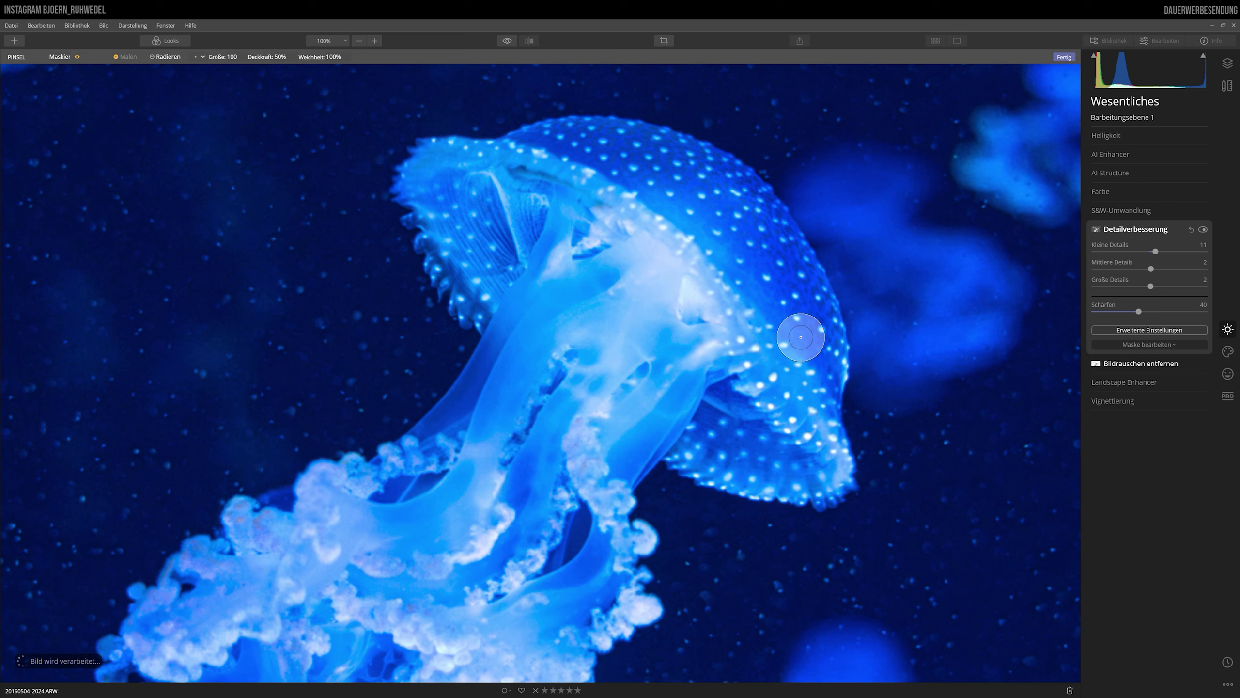
mouse_move(800, 337)
mouse_down()
mouse_move(751, 320)
mouse_move(660, 327)
mouse_up()
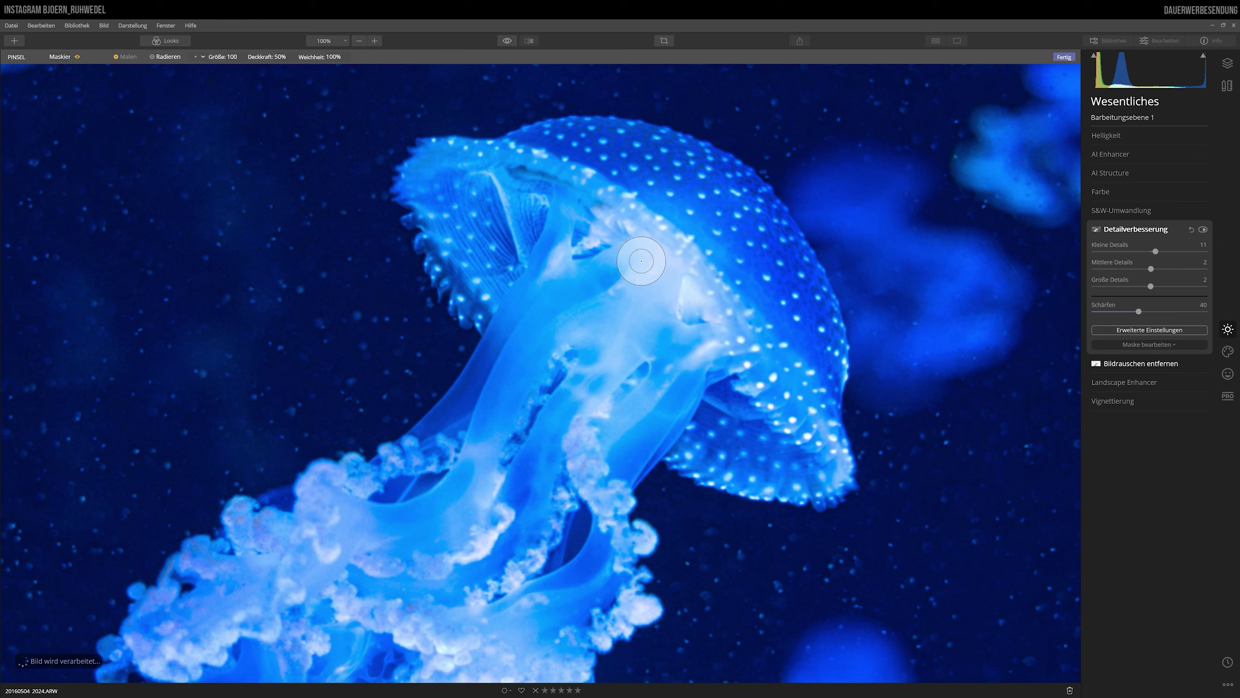
drag(673, 285, 544, 550)
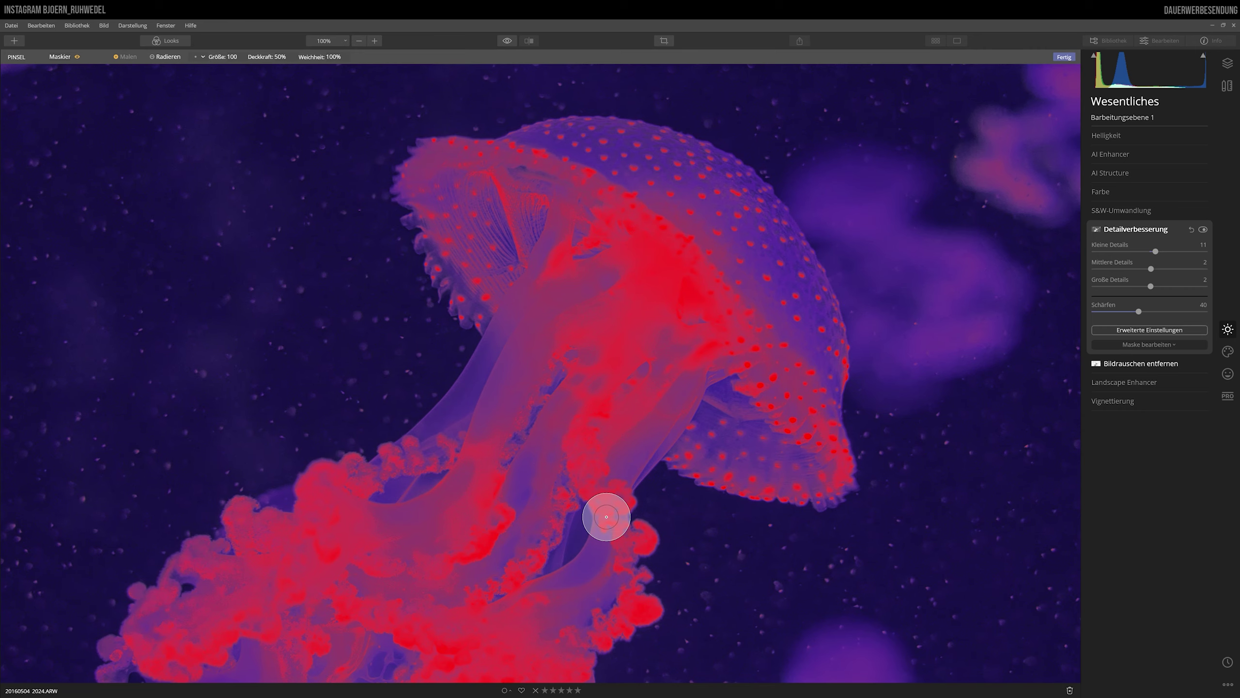
click(337, 41)
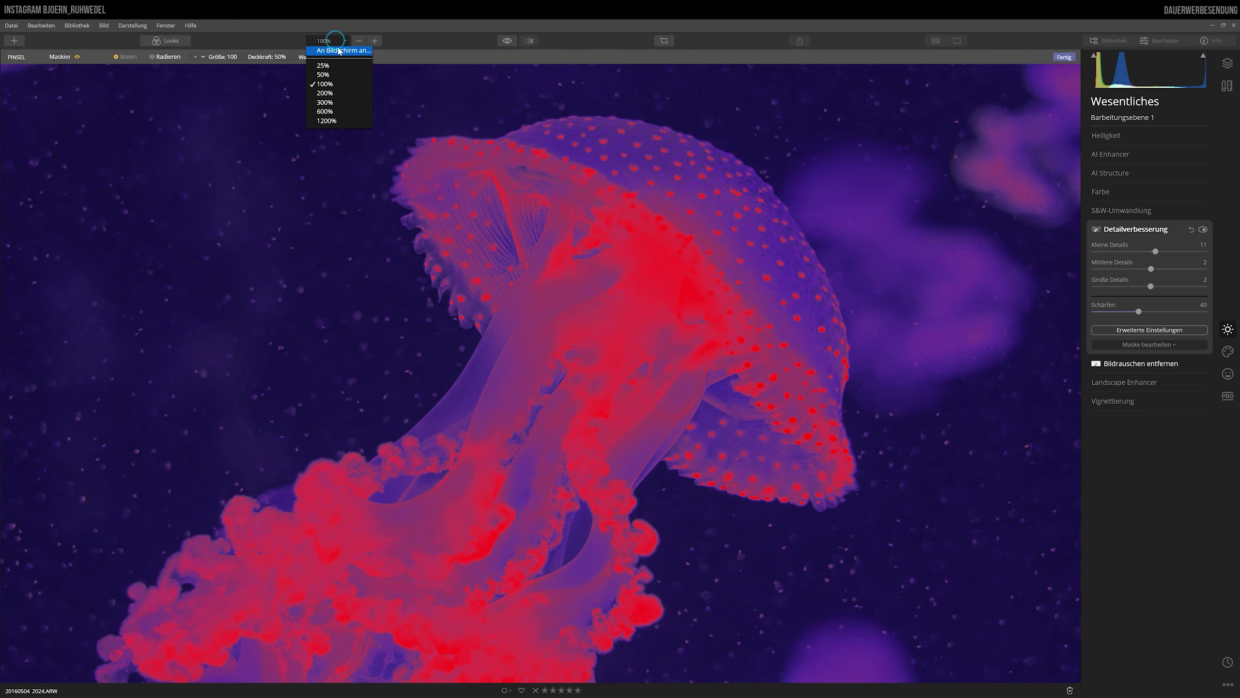
click(336, 75)
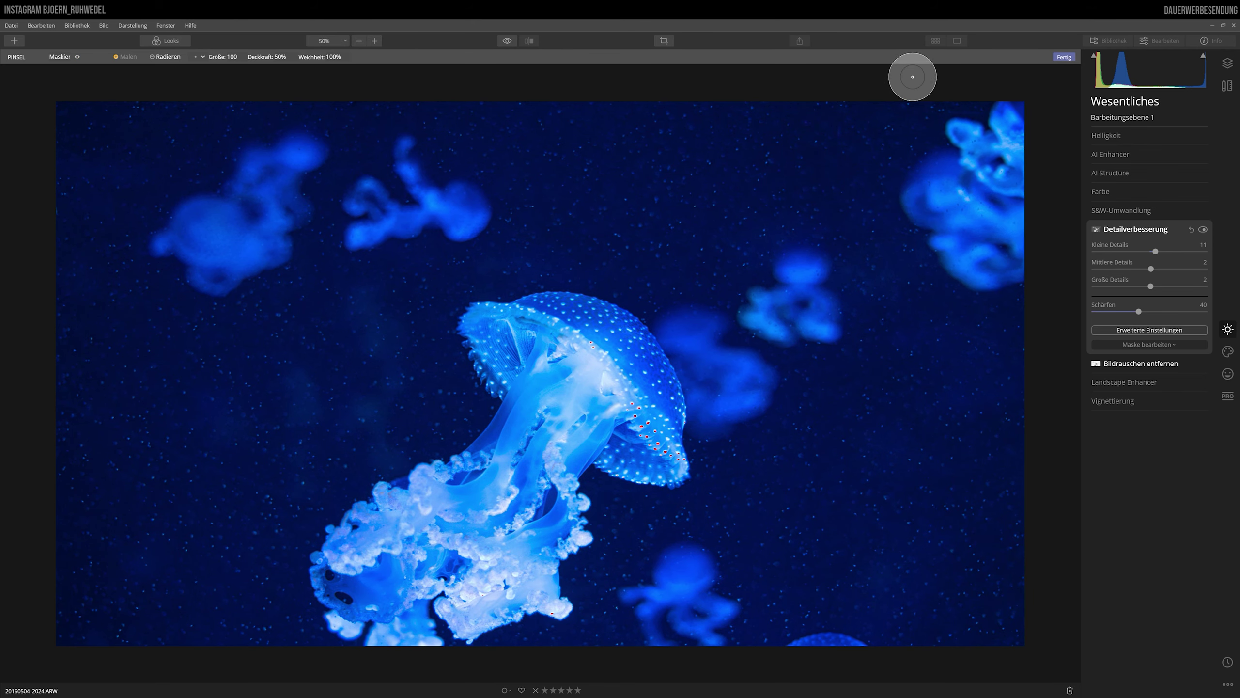
- Exit brush mask painting with Fertig, keeping the painted Detailverbesserung mask
click(1064, 57)
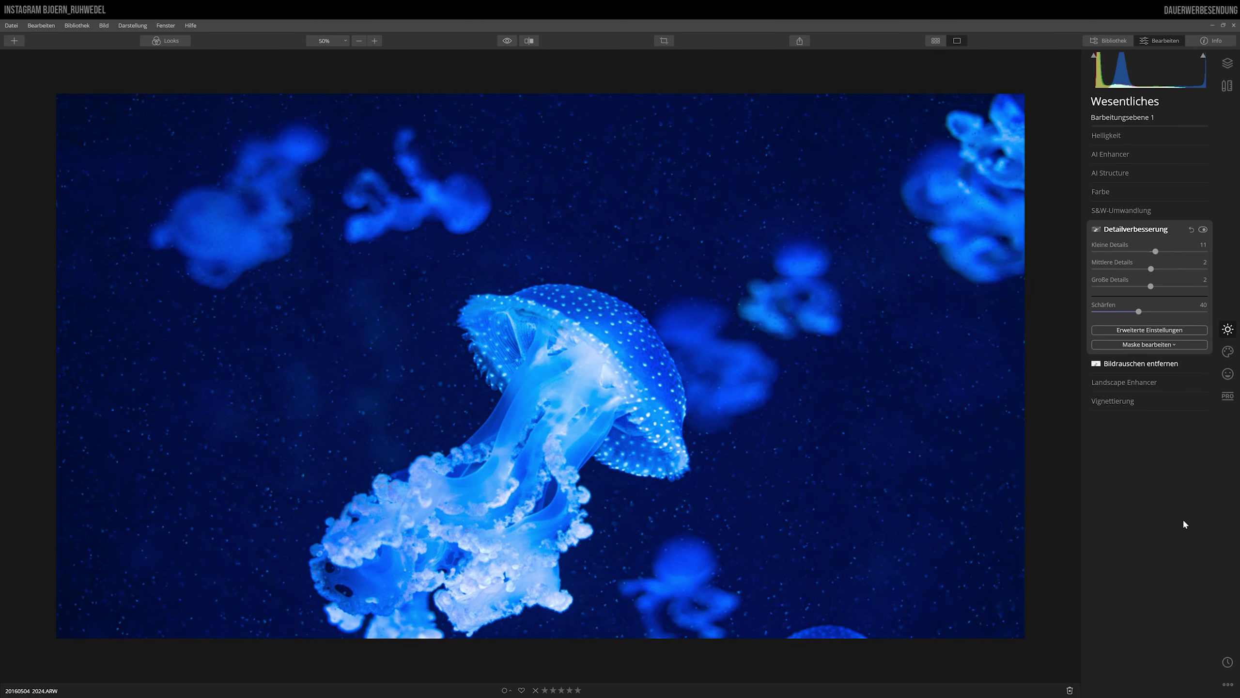